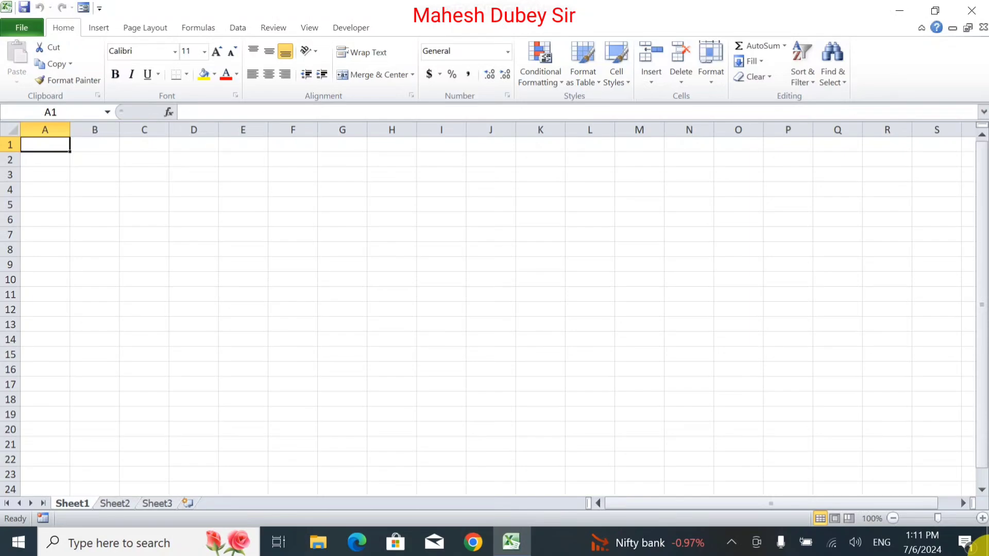
Enter the title "SIMPLE PROJECTS TABLE" in cell A1
text(S)
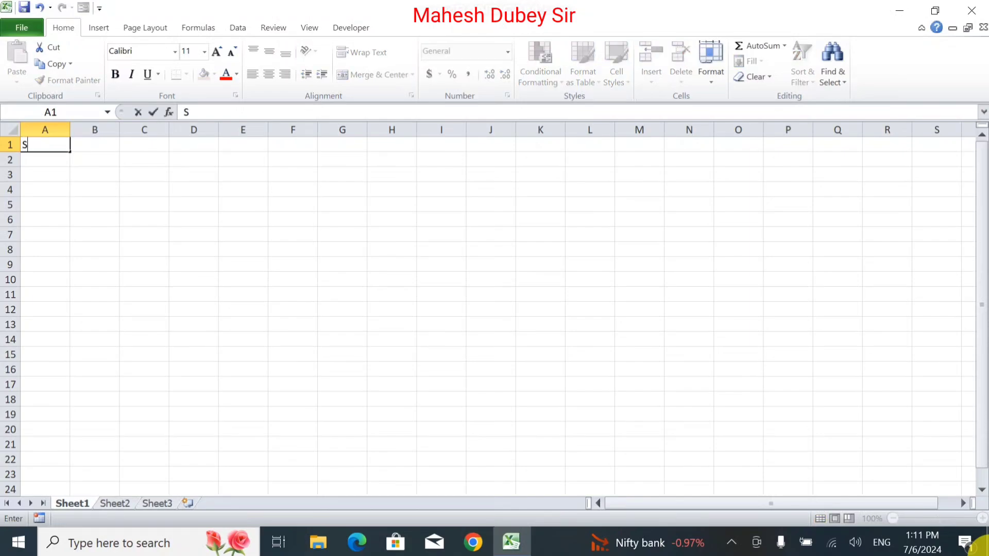
text(IMPLE P)
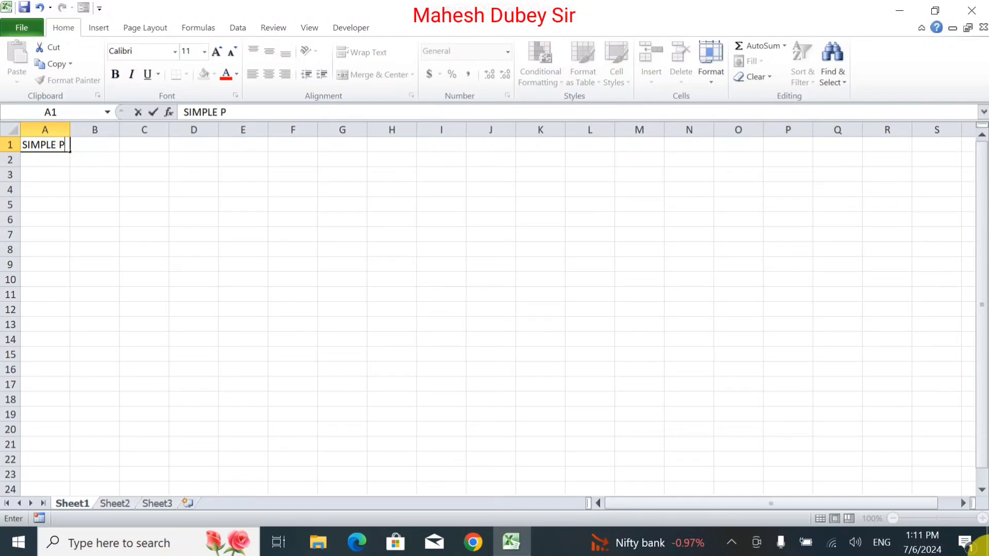
text(ROJECTS)
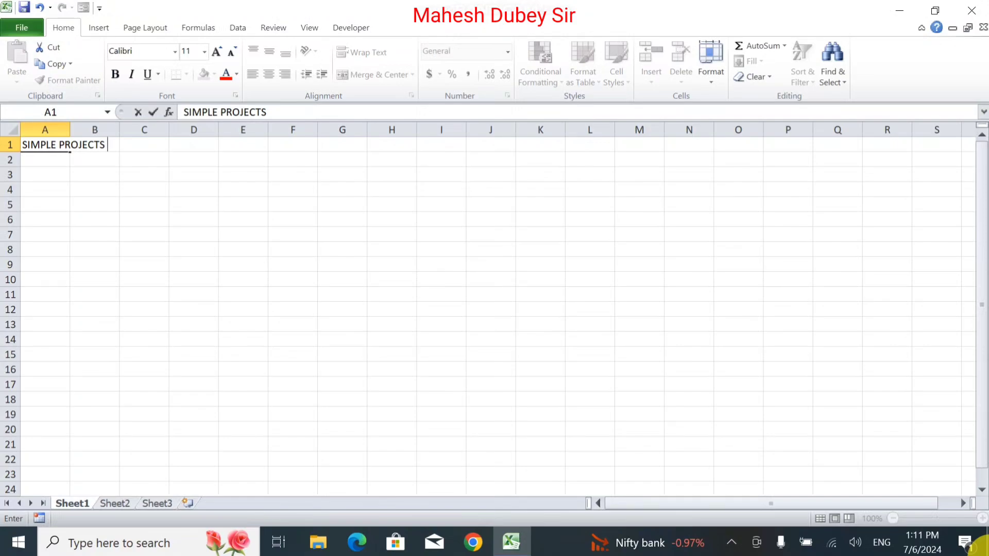
text( TABLE)
key(Return)
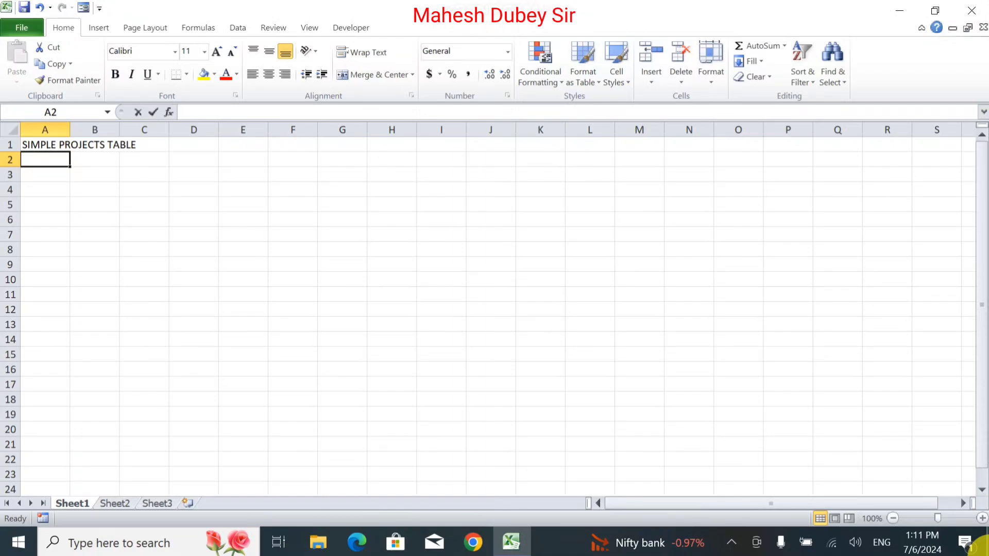
Enter the column headings YEAR, SALES, 15% COMMISSION and 10% TAX in cells A2 to D2
text(YEAR)
key(Tab)
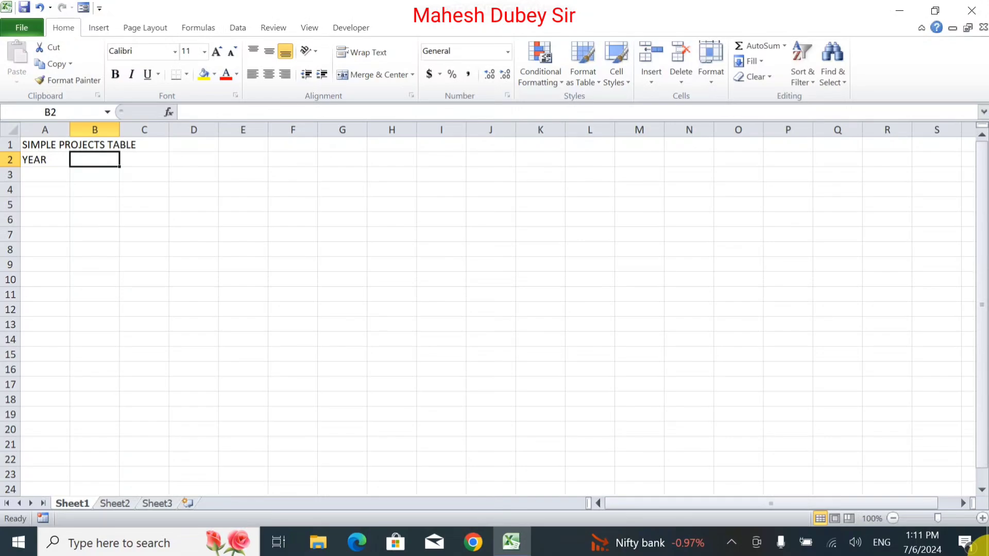
text(SALES)
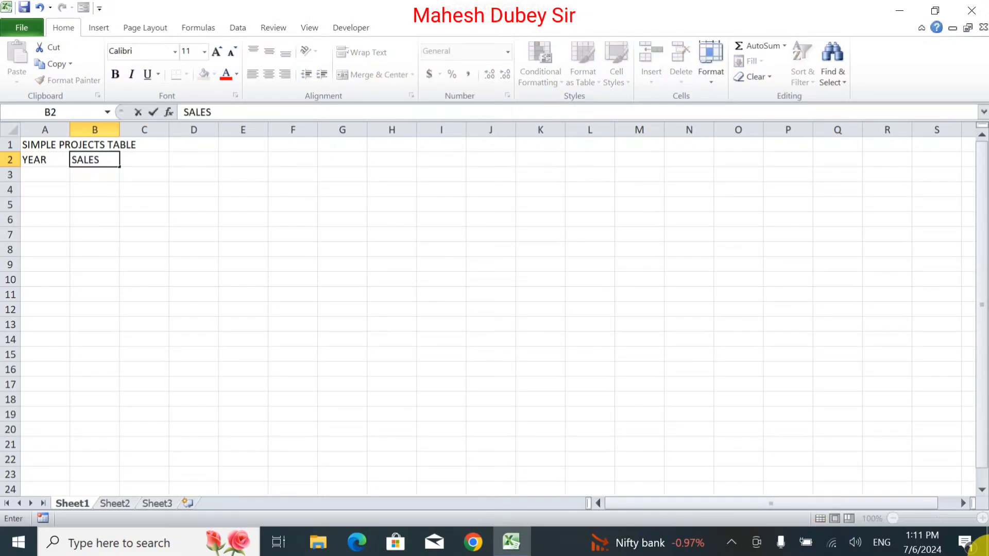
key(Tab)
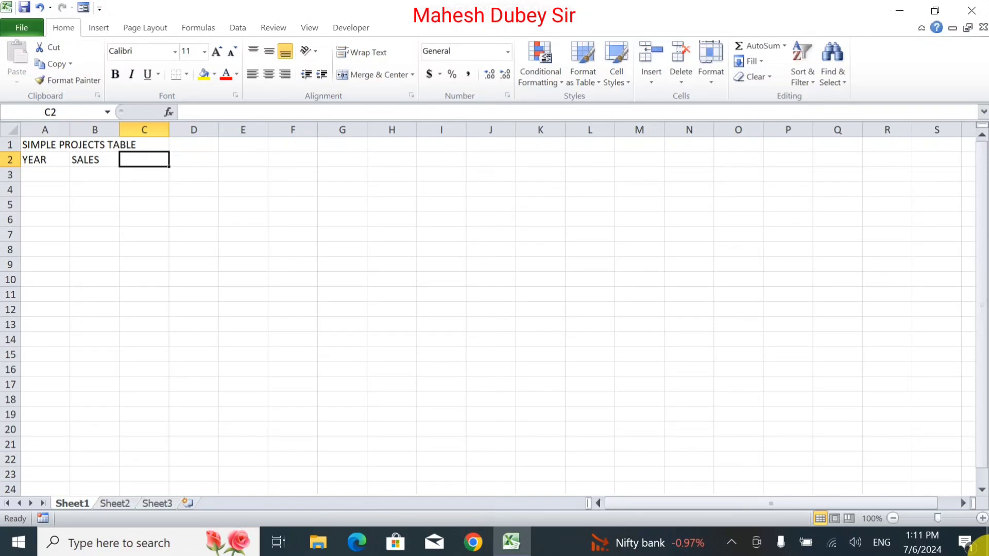
text(15%)
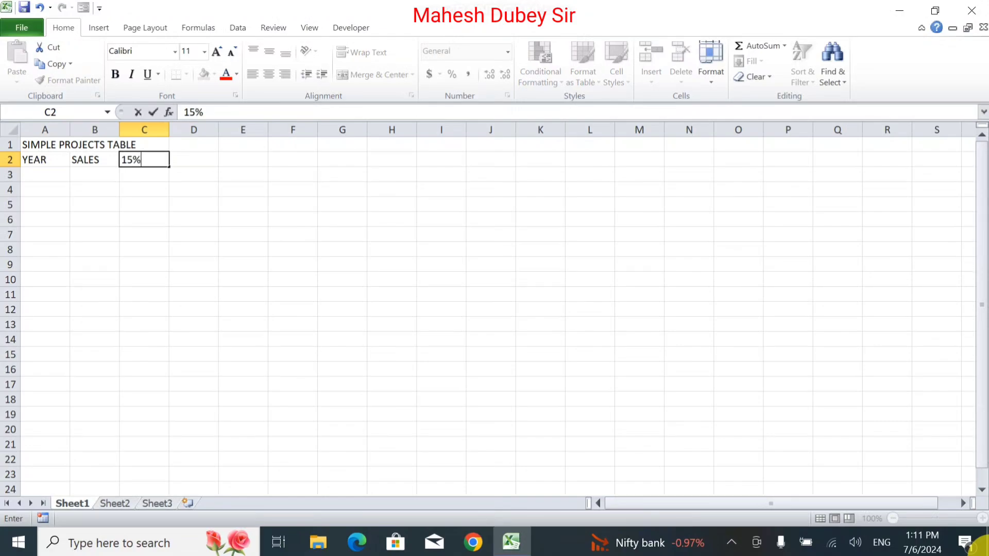
text( C)
text(OMMI)
text(SSIO)
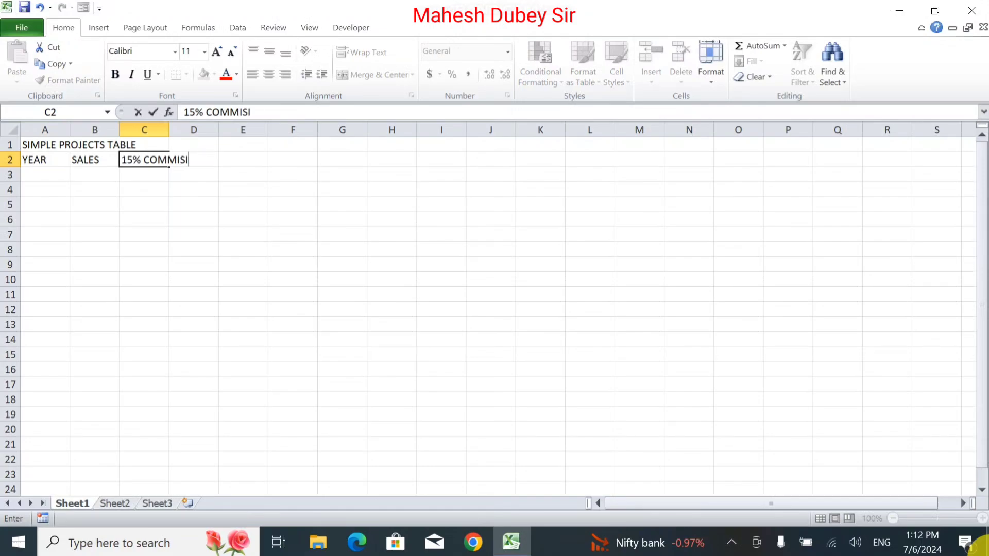
text(N)
key(Tab)
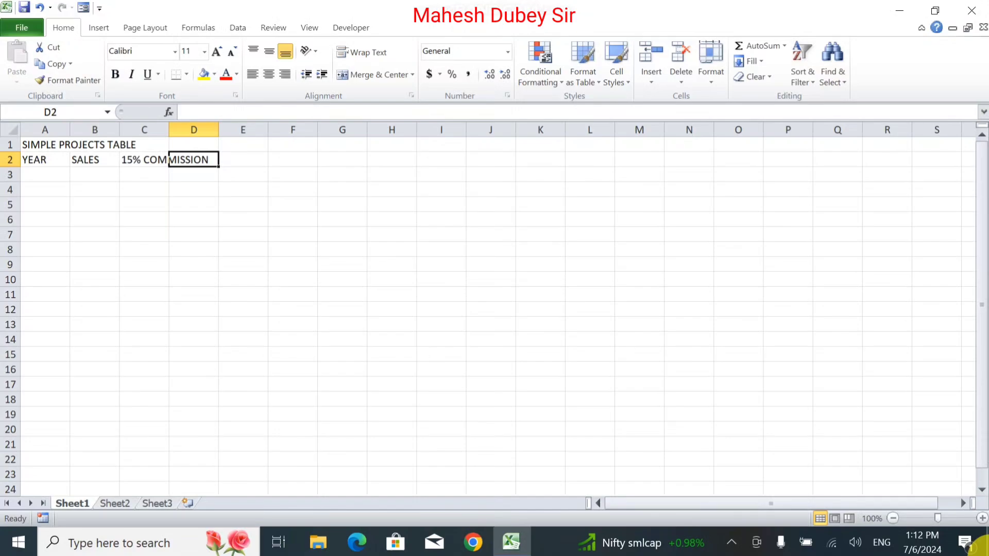
text(10)
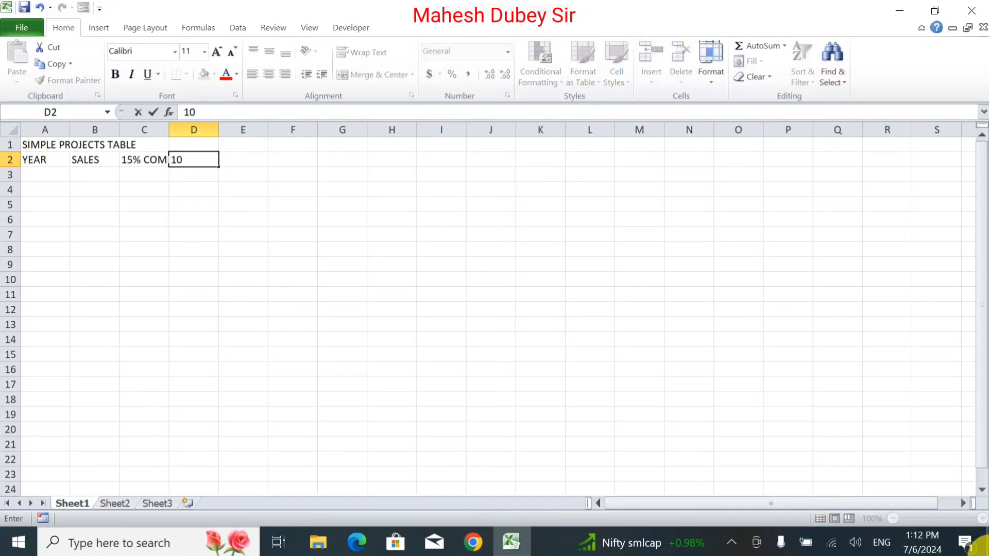
text(% TAX)
key(Tab)
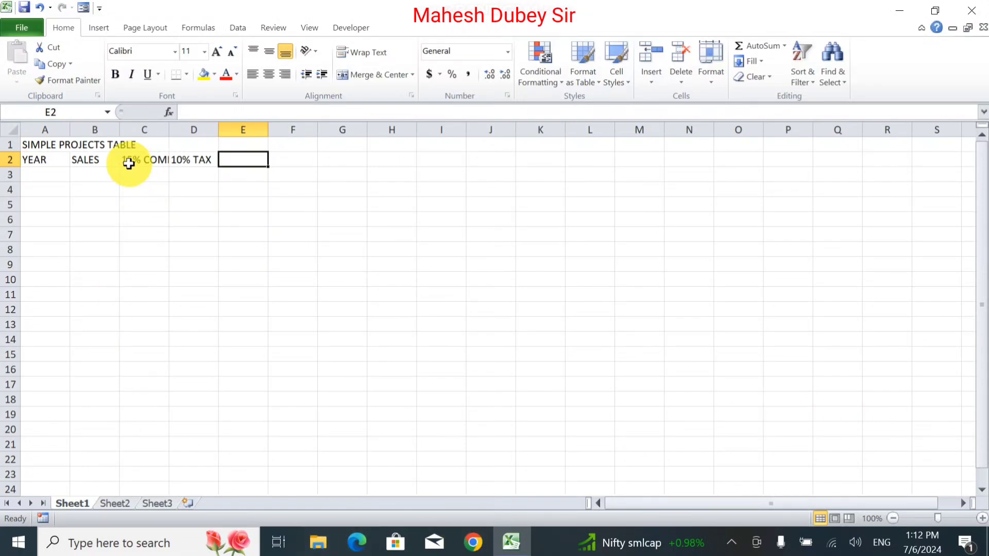
Insert a new column before SALES and enter the heading MONTH in cell B2
click(93, 127)
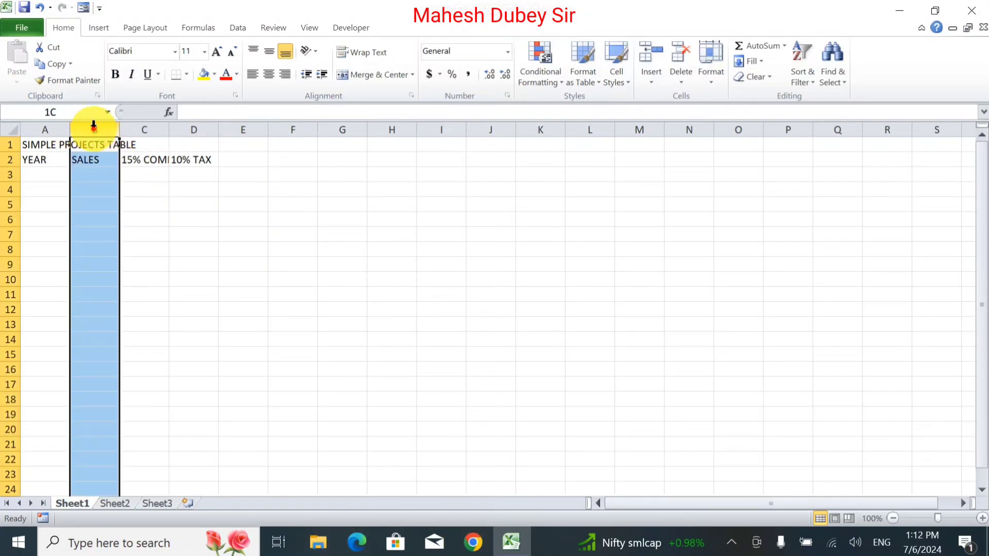
right_click(93, 127)
click(121, 224)
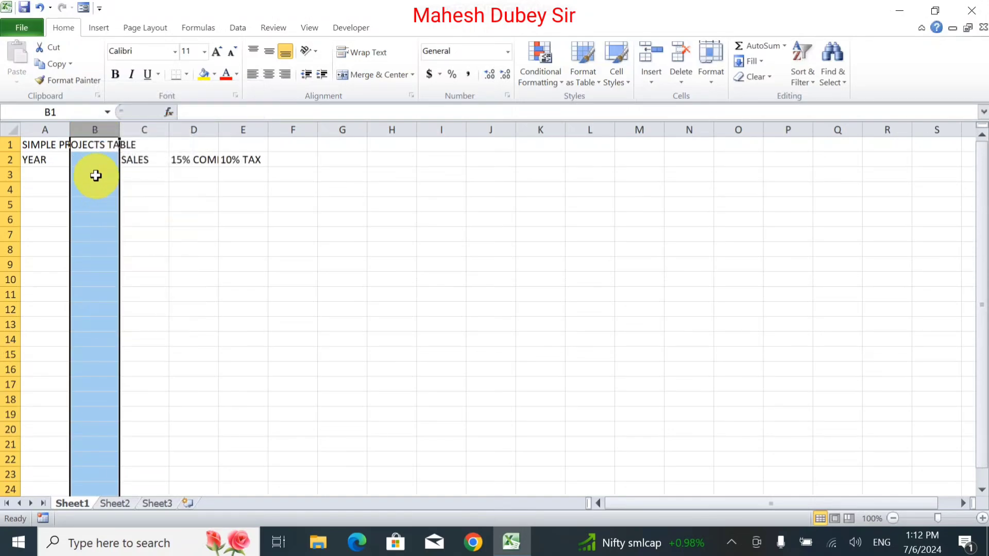
click(90, 164)
text(MONTH)
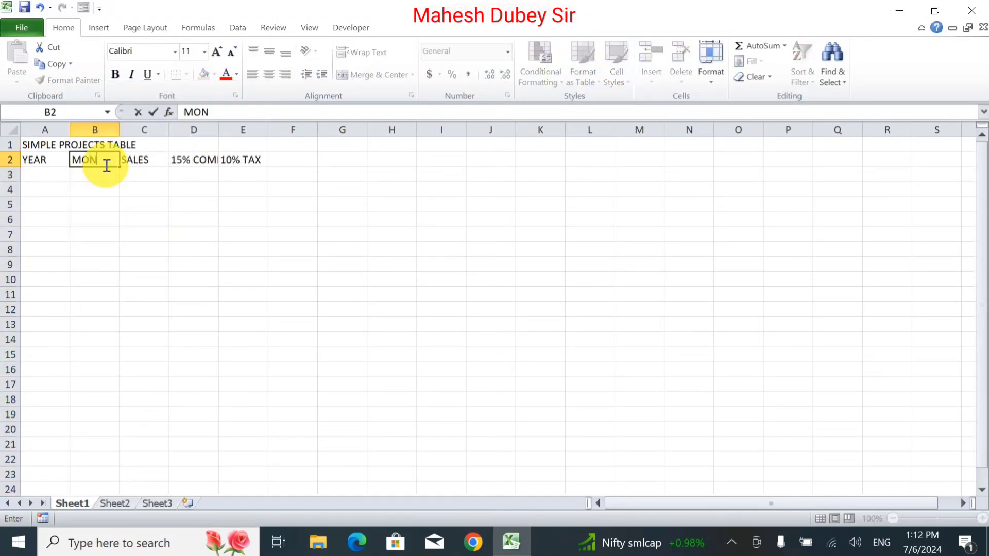
key(Tab)
Enter the heading NET INCOME in cell F2, after the 10% TAX column
key(Tab)
key(Tab)
key(Tab)
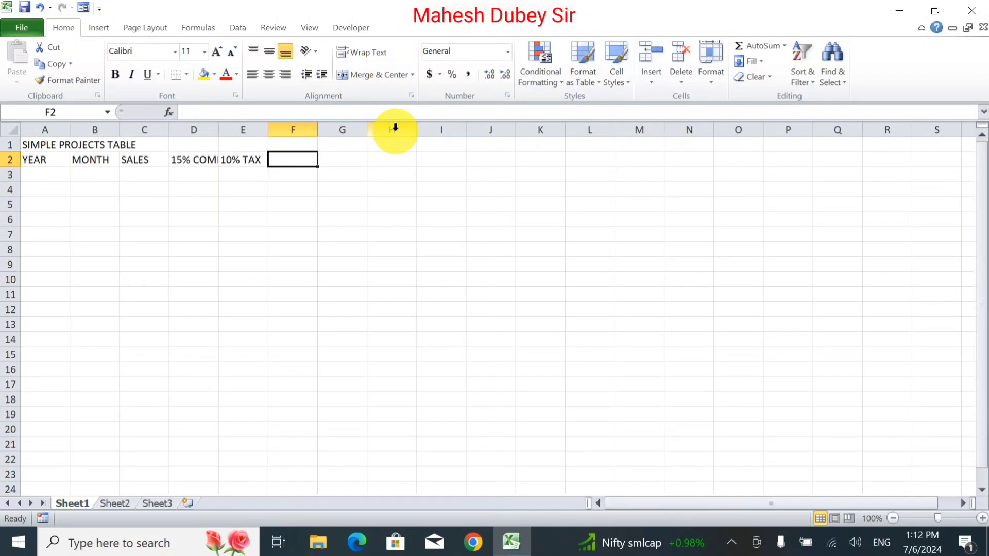
text(NET)
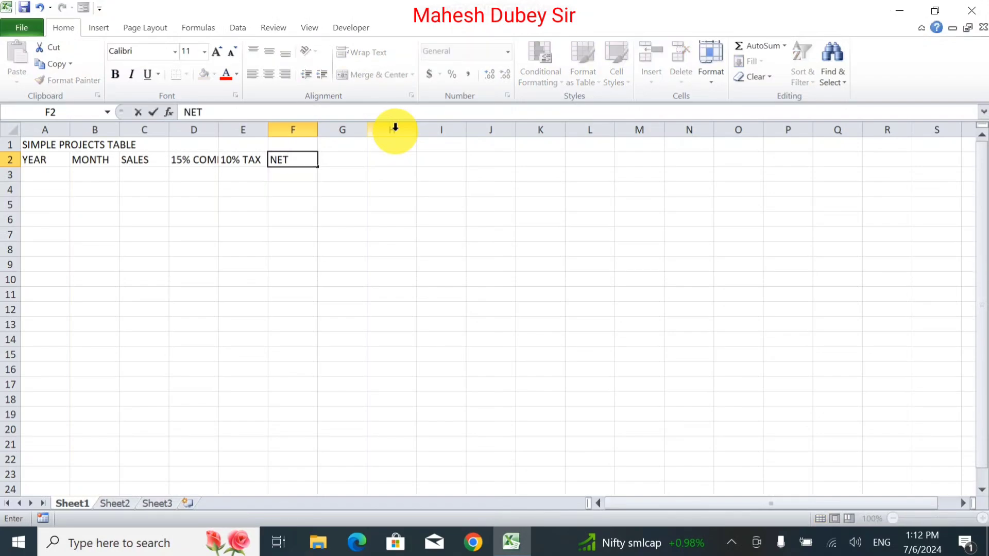
text( INCOME)
key(Return)
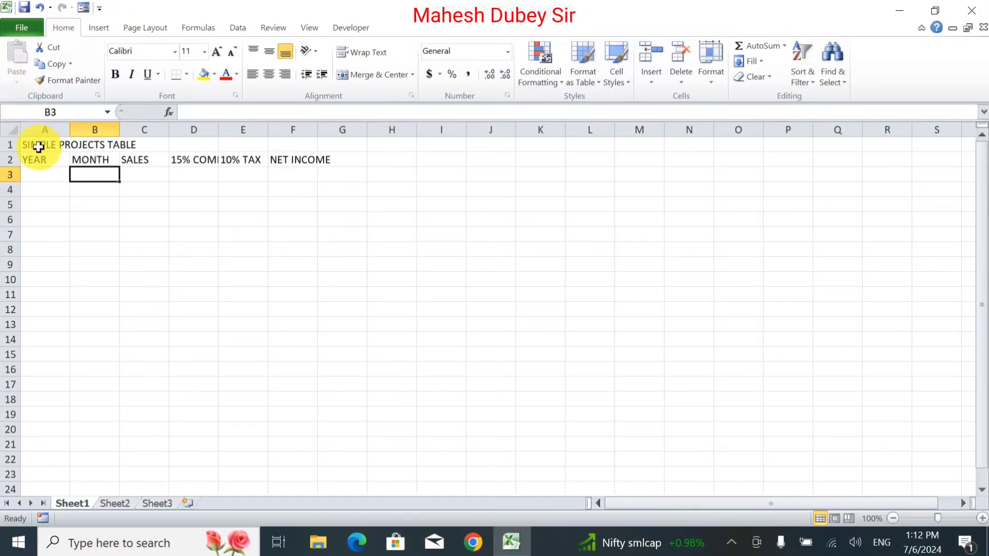
Merge and center the table title across cells A1 to F1
drag(38, 147, 311, 138)
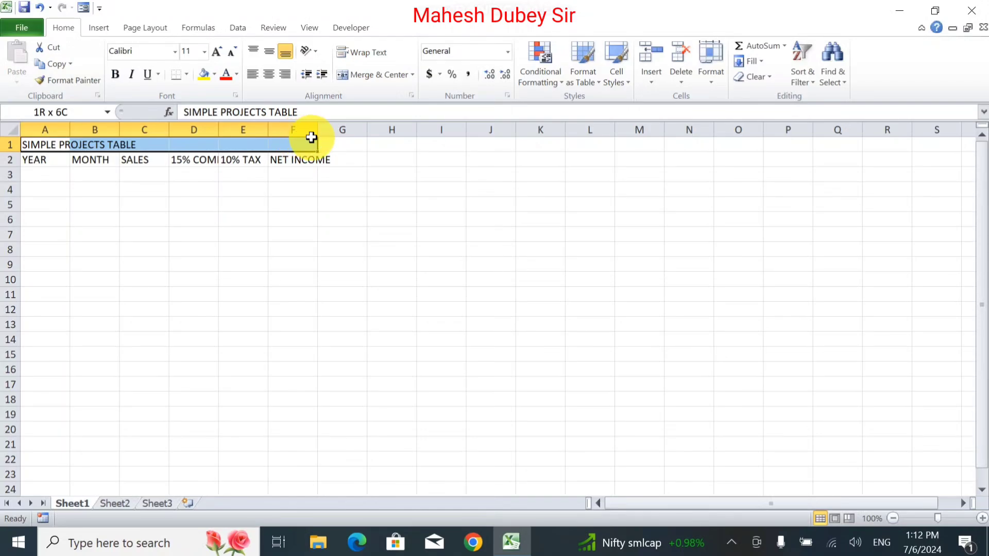
click(357, 69)
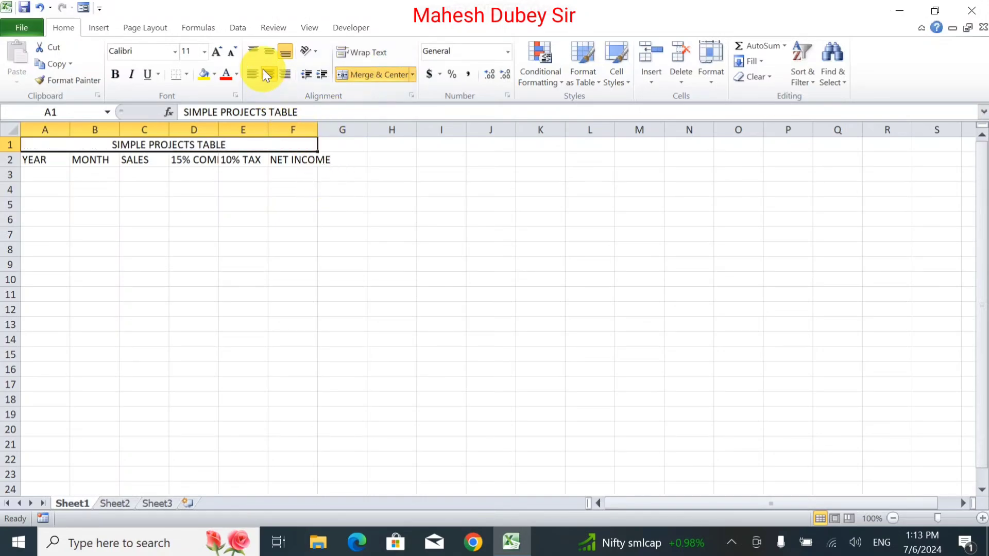
Set the merged title's font size to 26 and make it bold
click(214, 53)
click(214, 54)
click(215, 54)
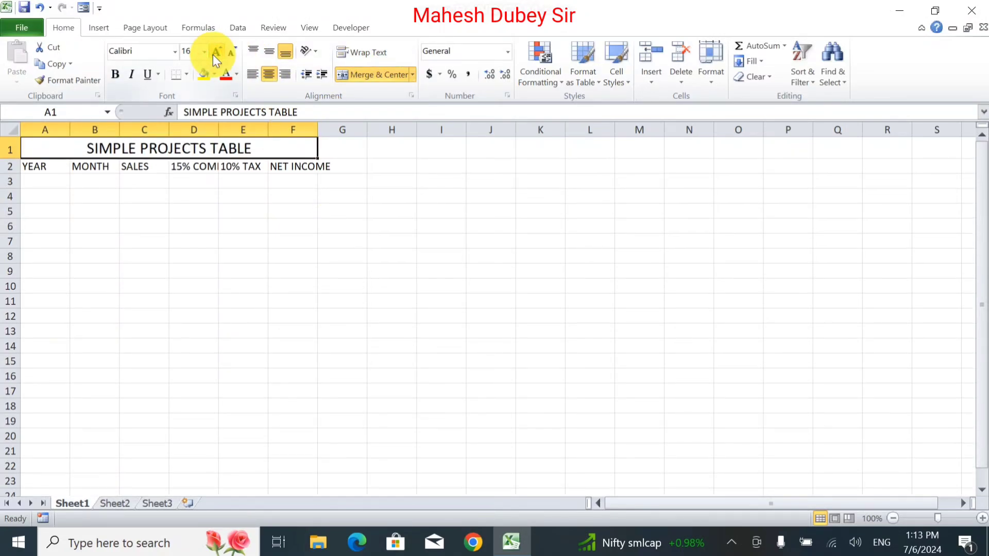
click(214, 54)
click(213, 55)
click(214, 55)
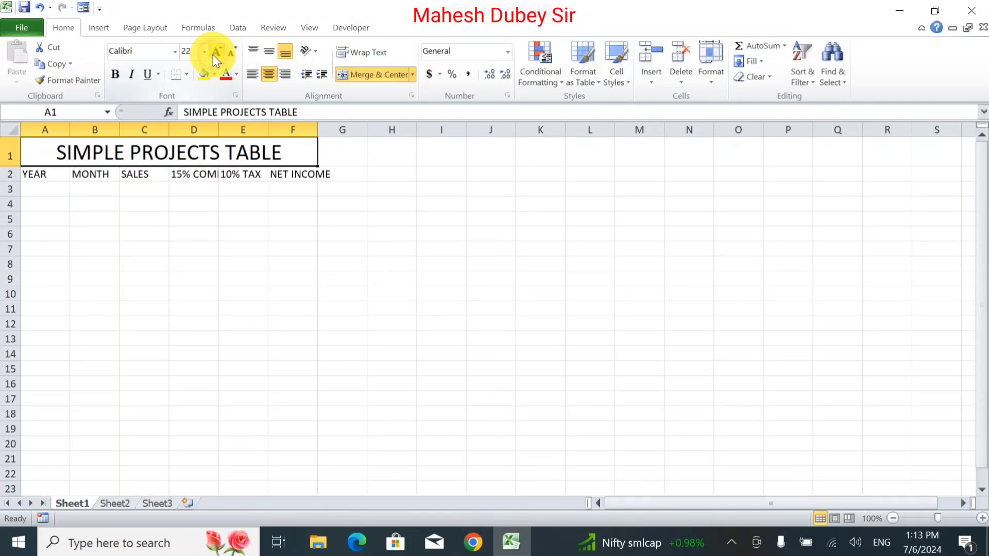
click(213, 55)
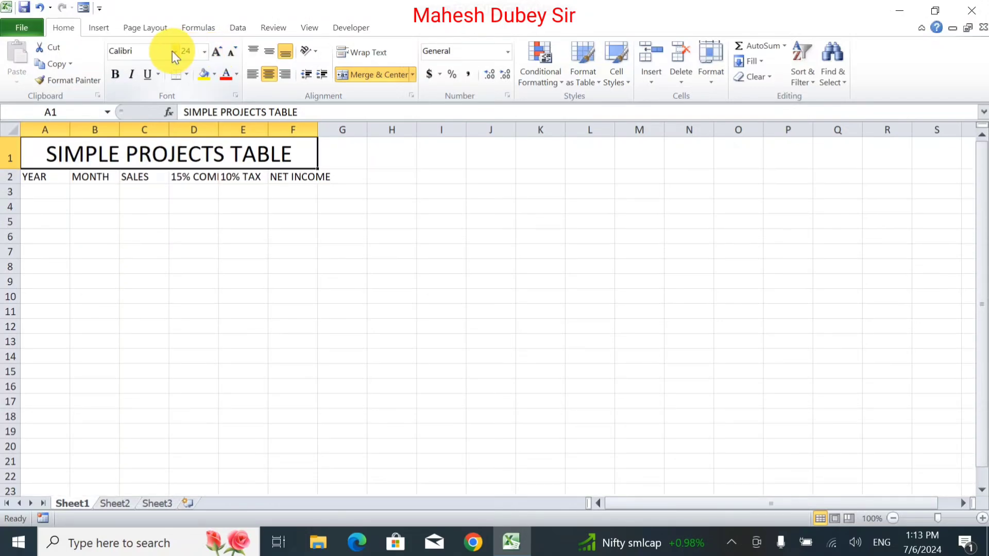
click(203, 52)
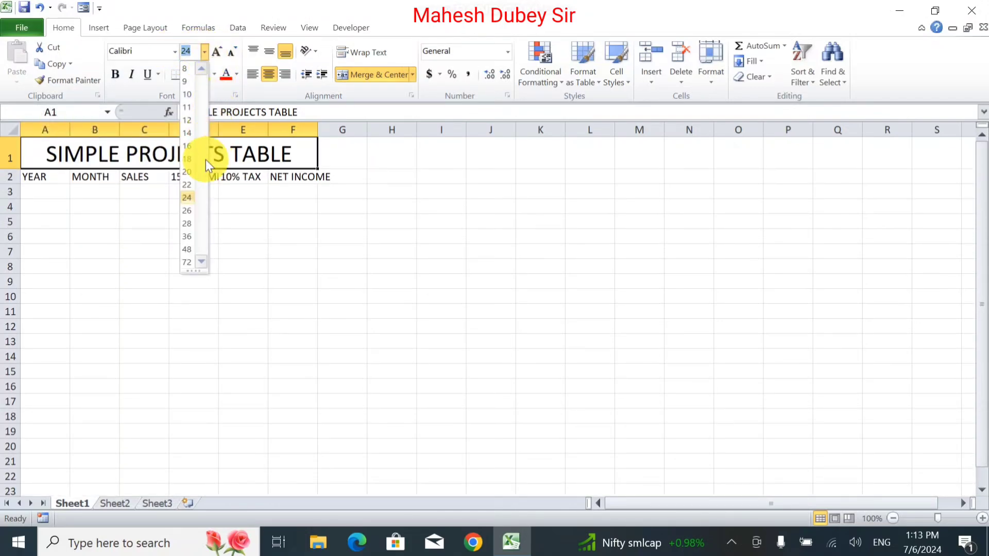
click(186, 210)
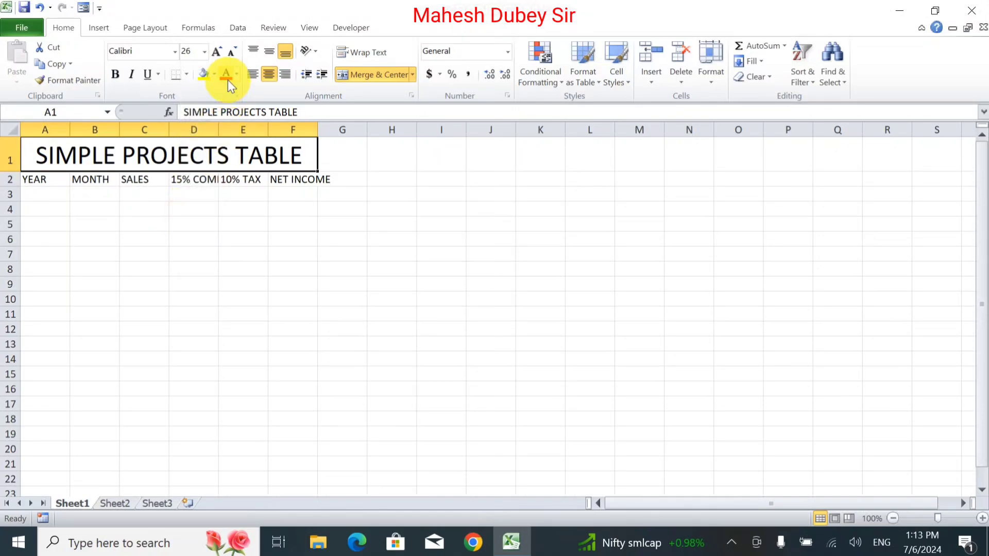
click(115, 75)
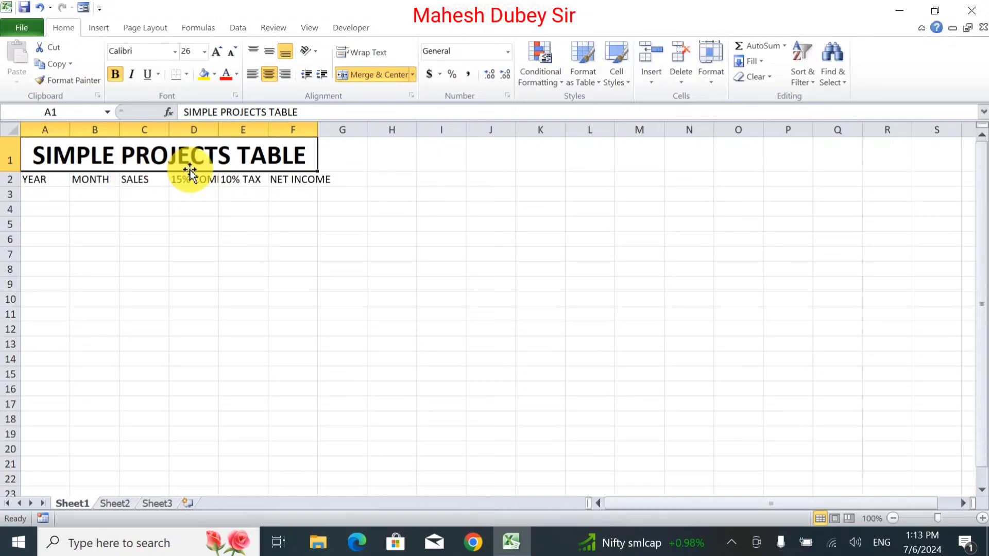
Format the column headings in A2 to F2 as bold text with font size 14
drag(27, 127, 319, 120)
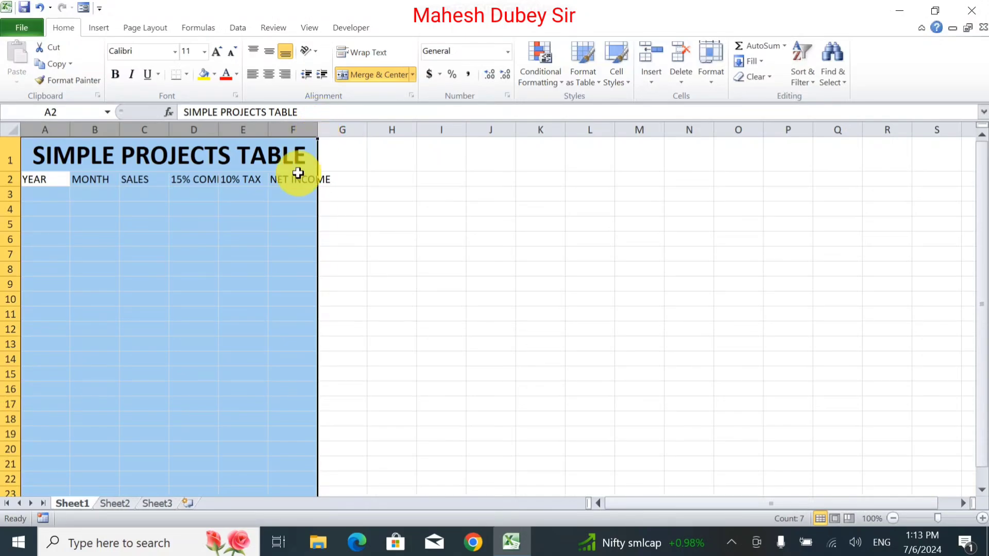
click(227, 211)
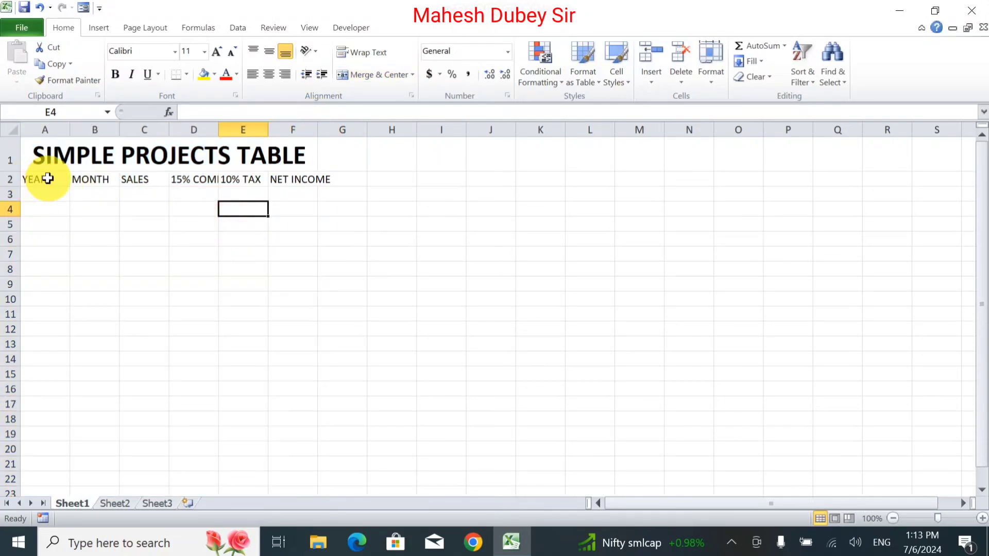
drag(44, 177, 309, 181)
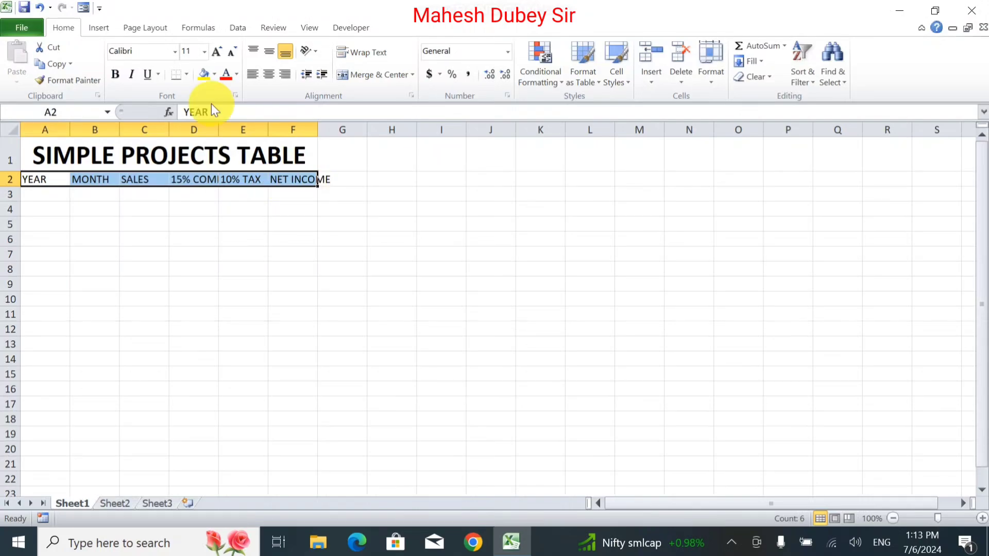
click(219, 53)
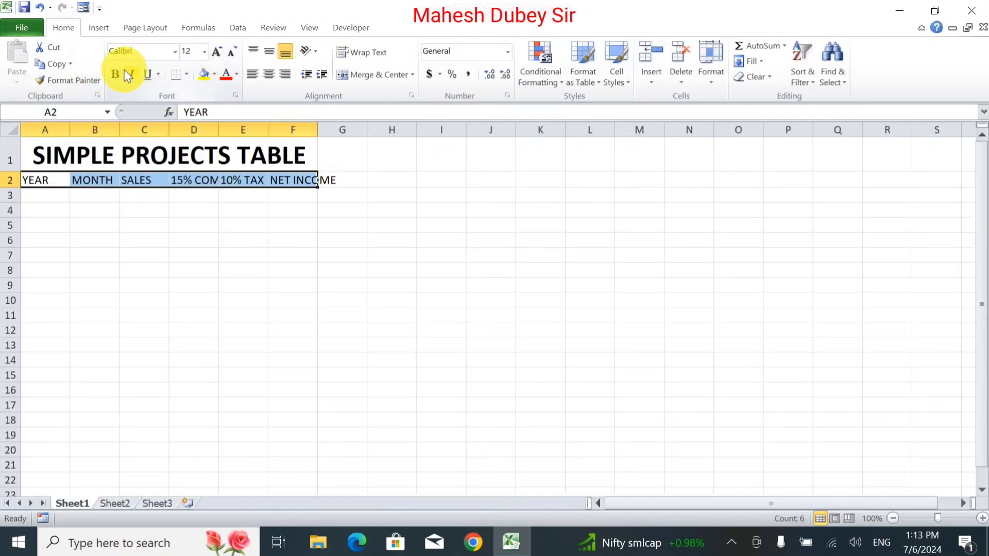
click(214, 55)
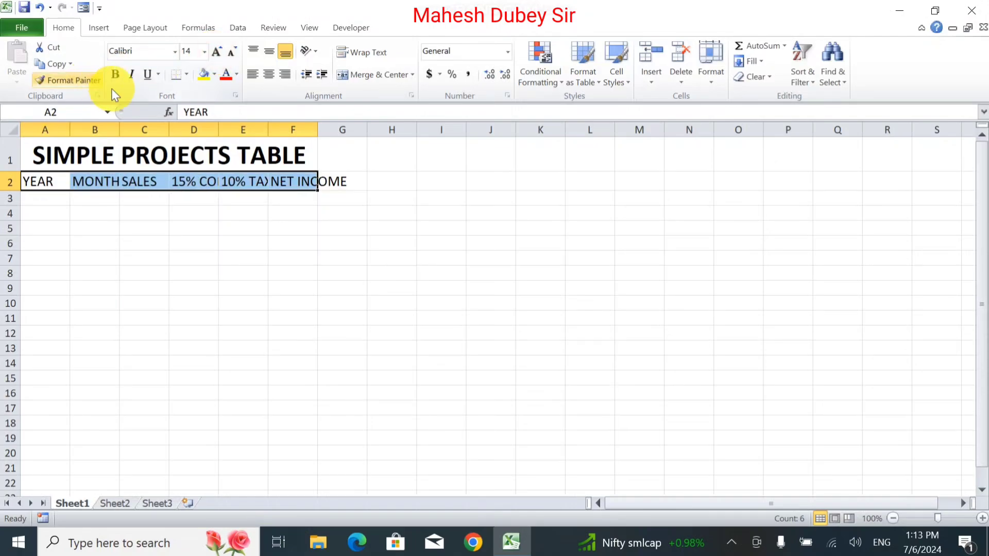
click(116, 74)
click(100, 248)
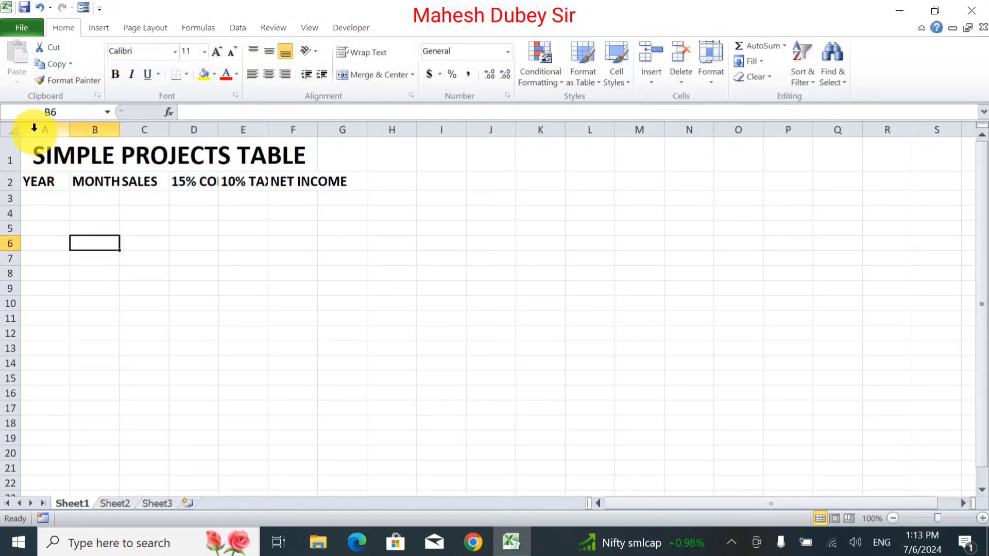
Autofit the widths of columns A to G so the headings fit, and select cell A3
drag(33, 127, 318, 130)
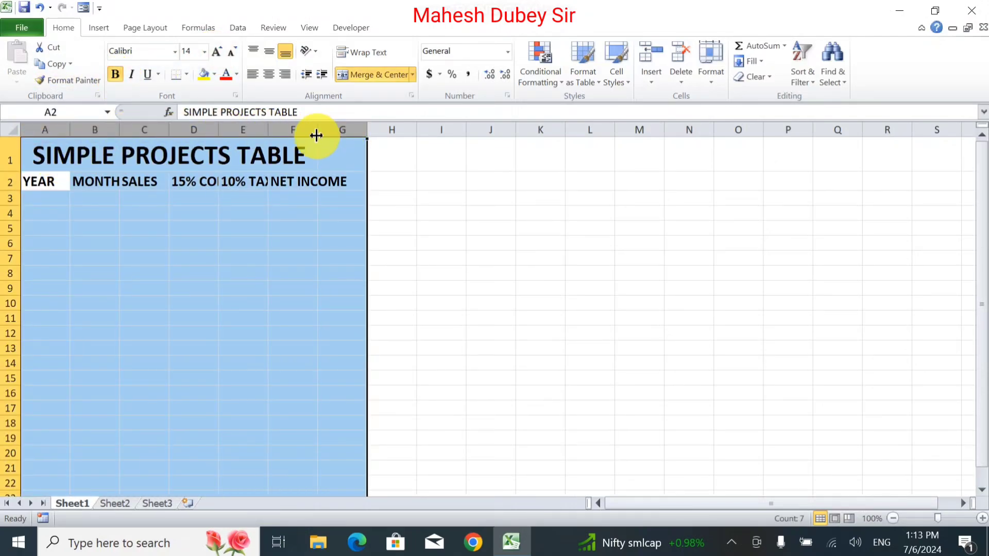
double_click(317, 130)
click(349, 236)
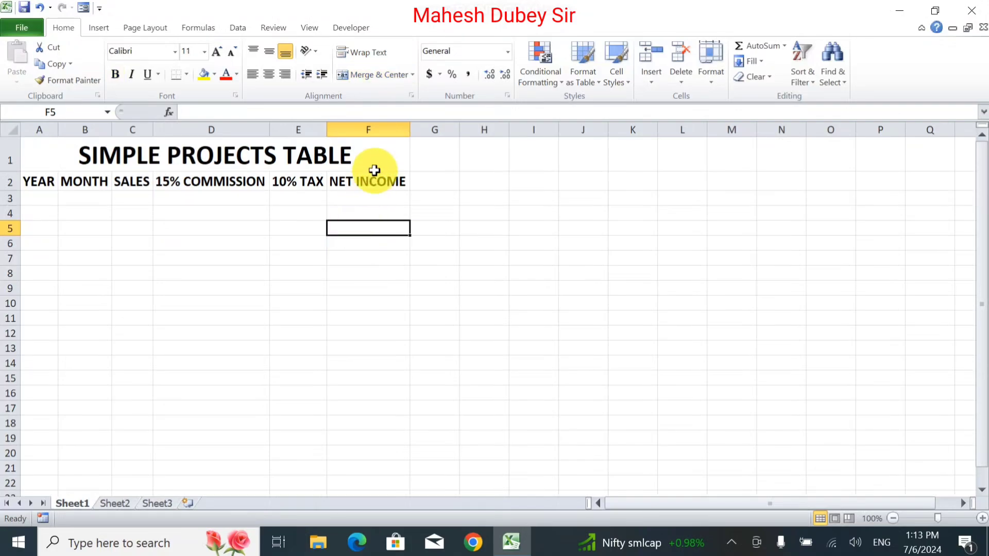
click(29, 203)
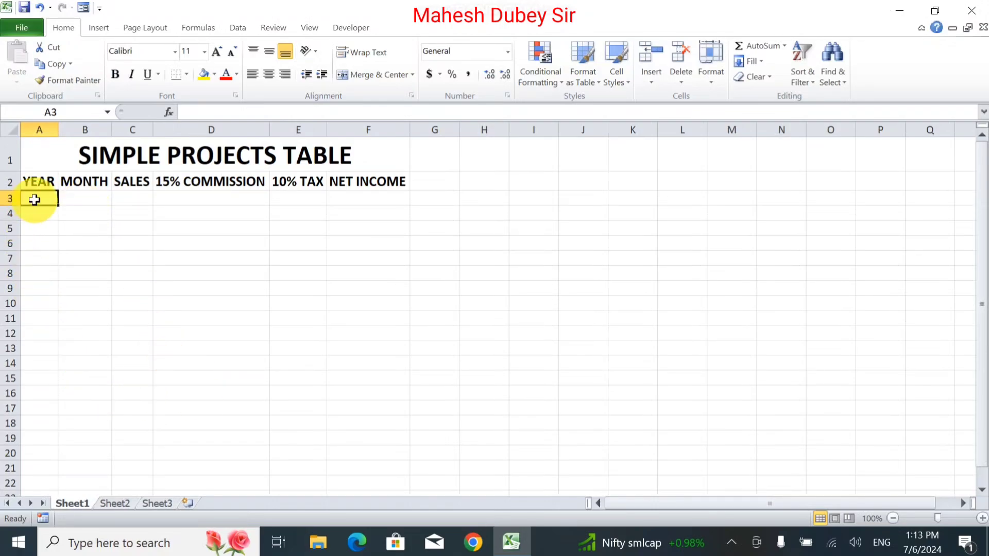
Apply all borders to the table range A2 to F17
click(287, 421)
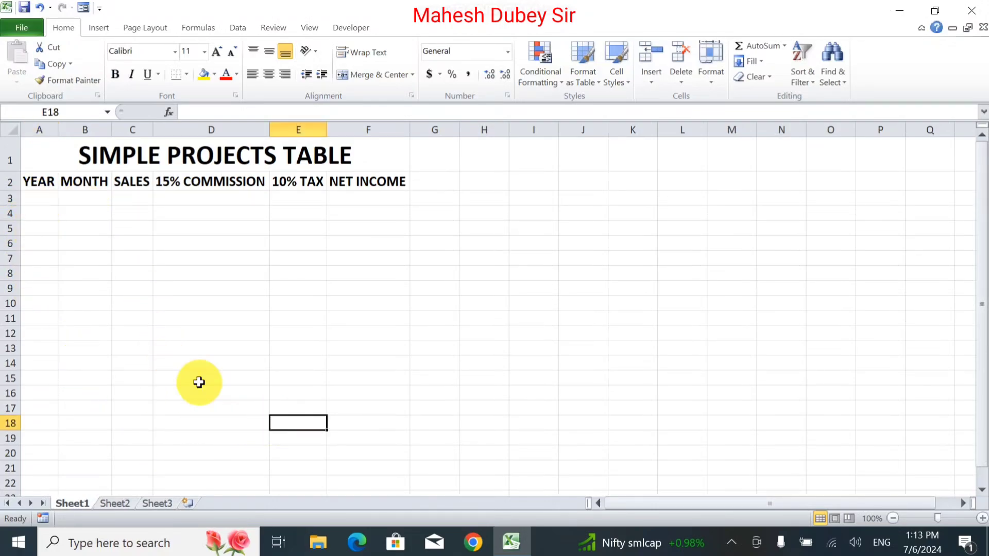
drag(31, 174, 358, 402)
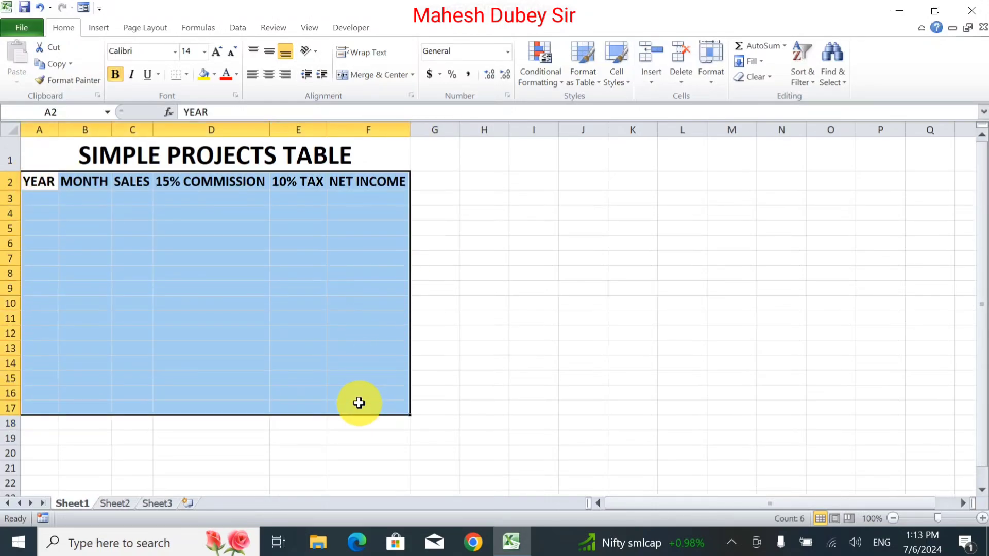
click(187, 74)
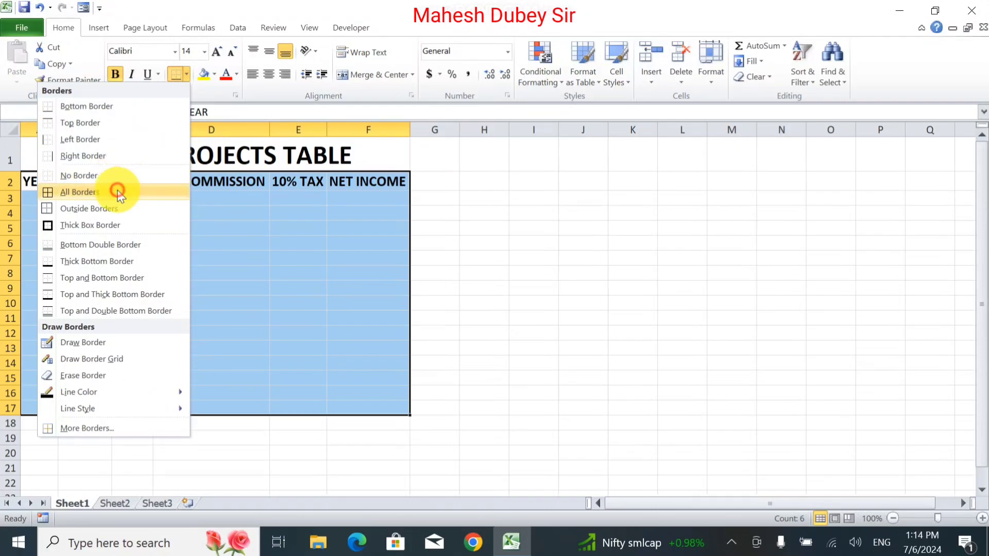
click(118, 193)
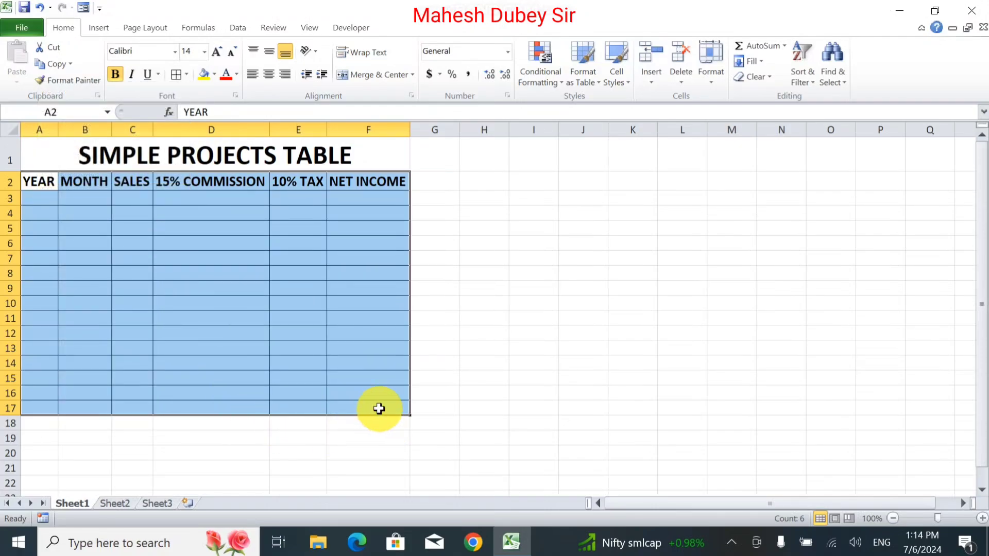
Add all borders to cells D18 to F18, then merge and center D18 with E18
drag(379, 409, 278, 431)
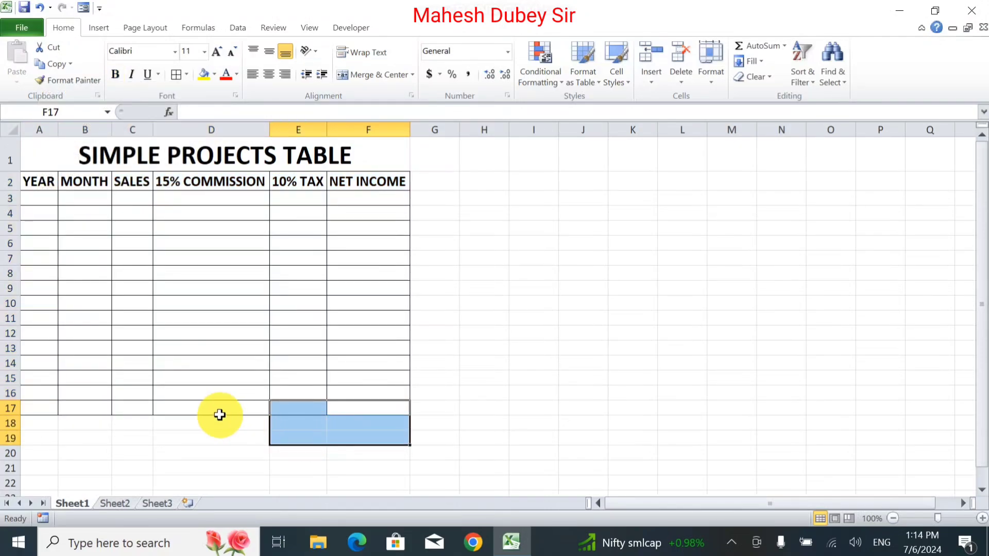
drag(208, 418, 350, 426)
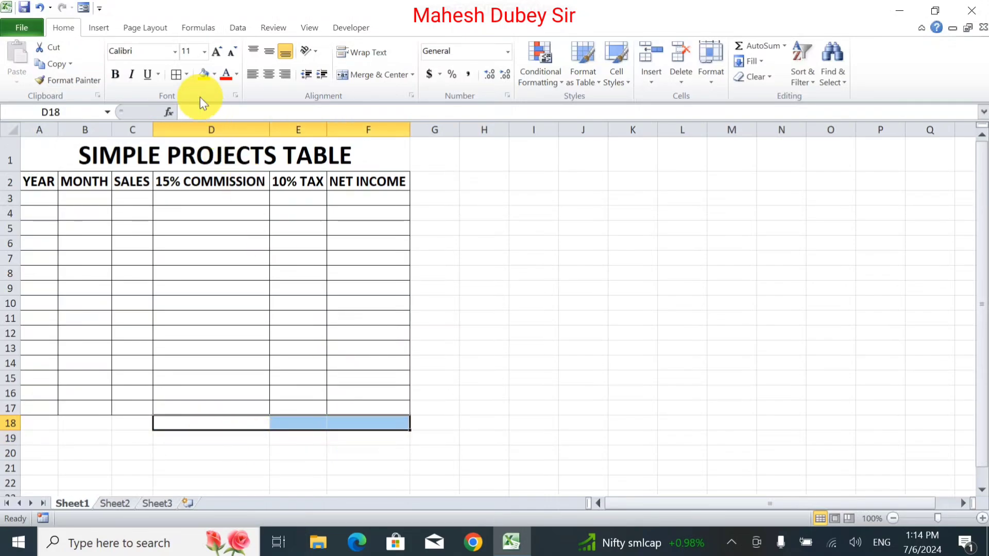
click(176, 72)
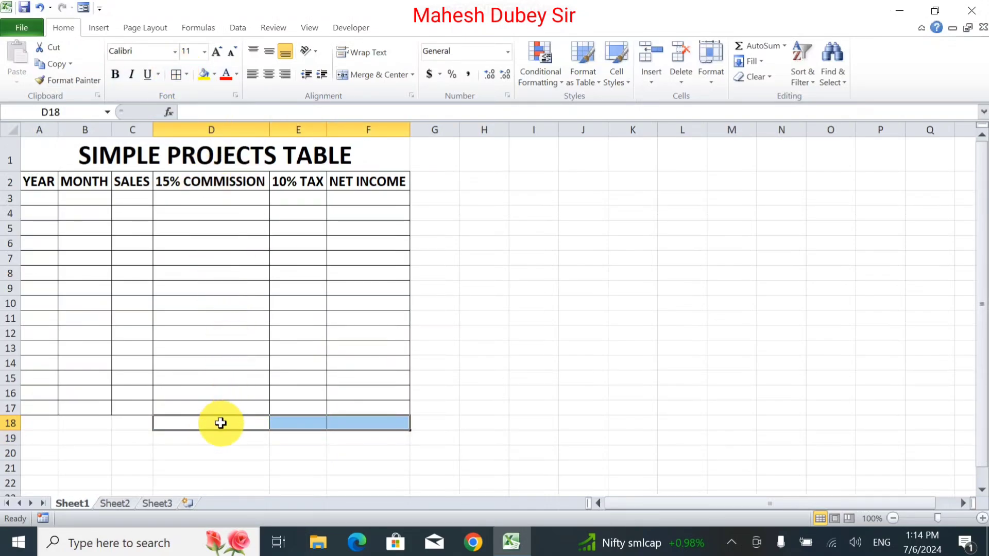
drag(220, 423, 299, 422)
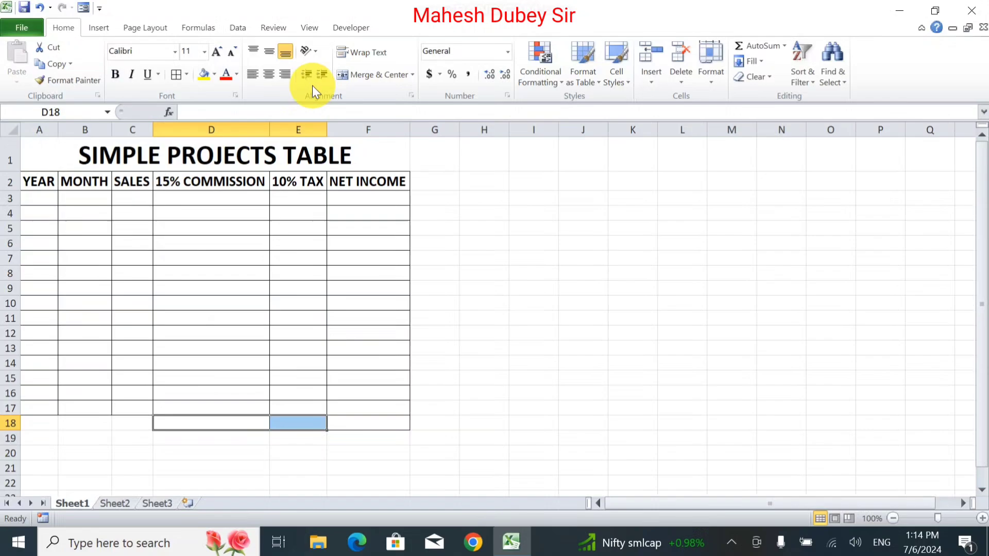
click(359, 76)
click(149, 285)
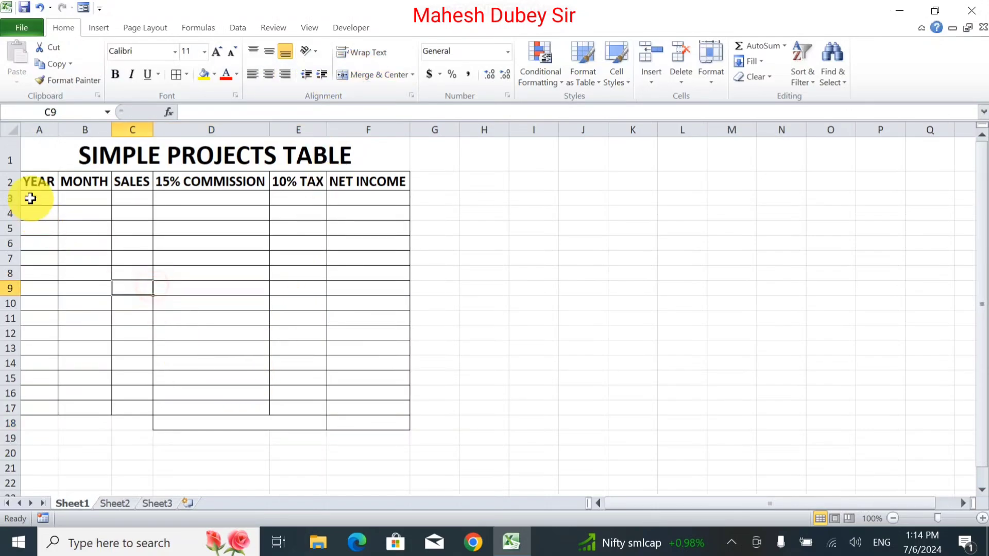
click(29, 198)
Enter TOTAL INCOME as the label in the merged cell below the commission and tax columns
click(238, 424)
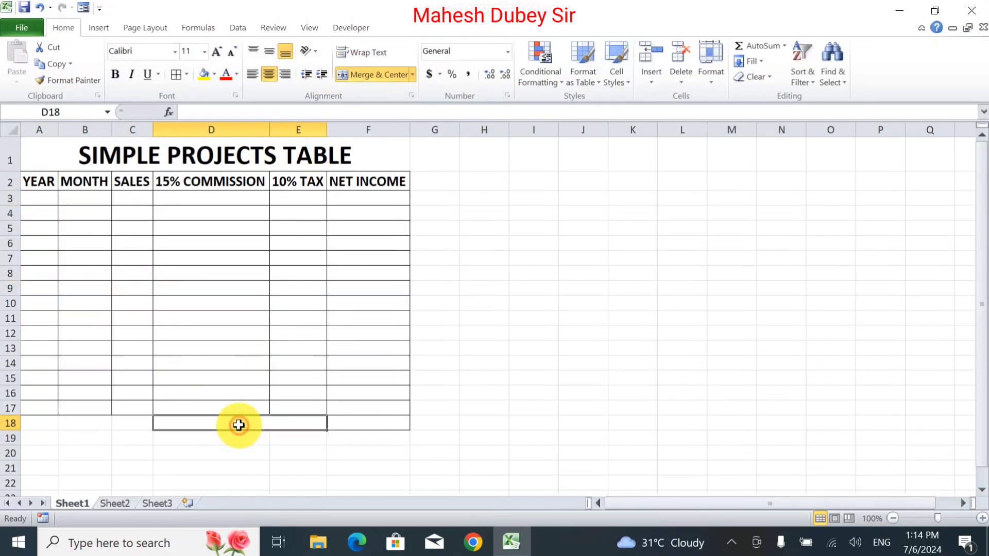
double_click(238, 425)
text(T)
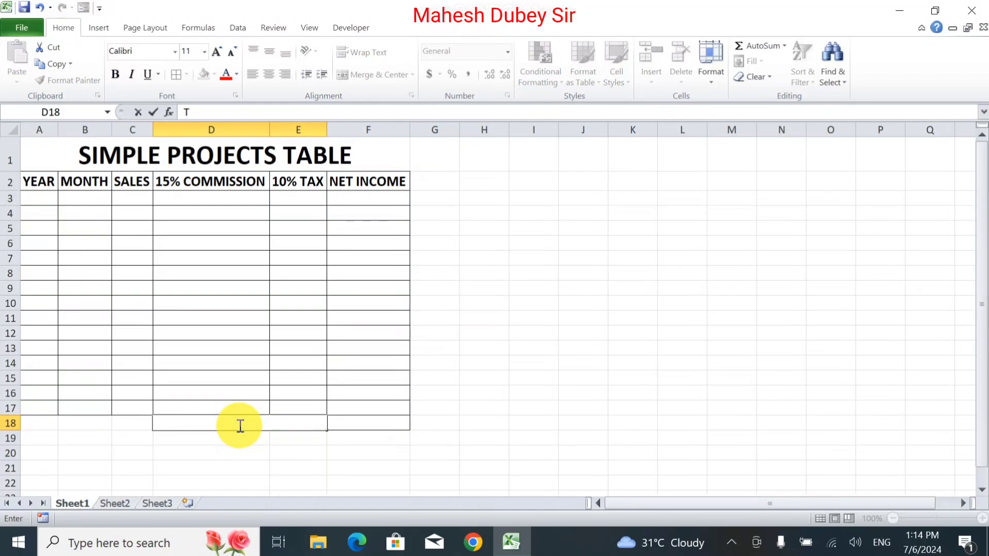
text(OTAL IN)
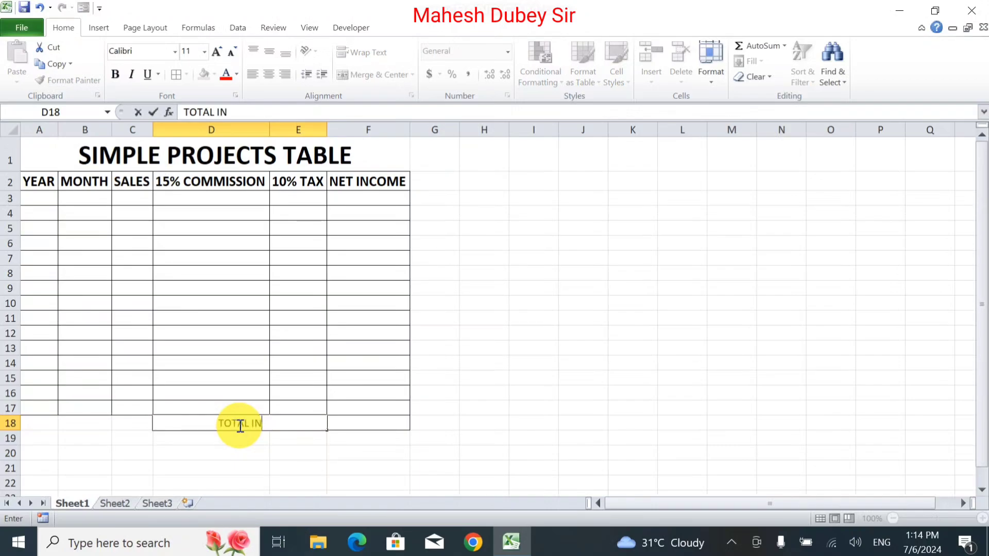
text(COME)
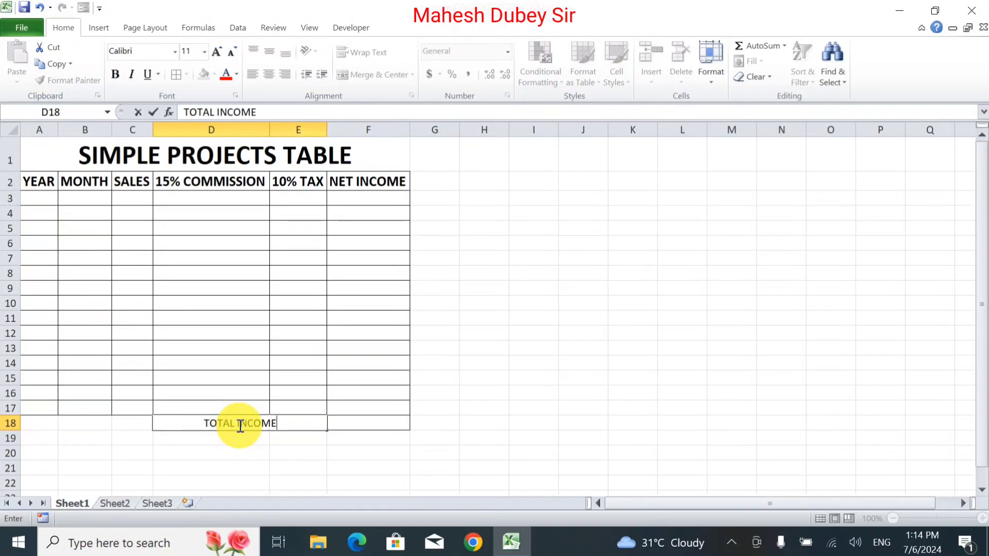
key(Return)
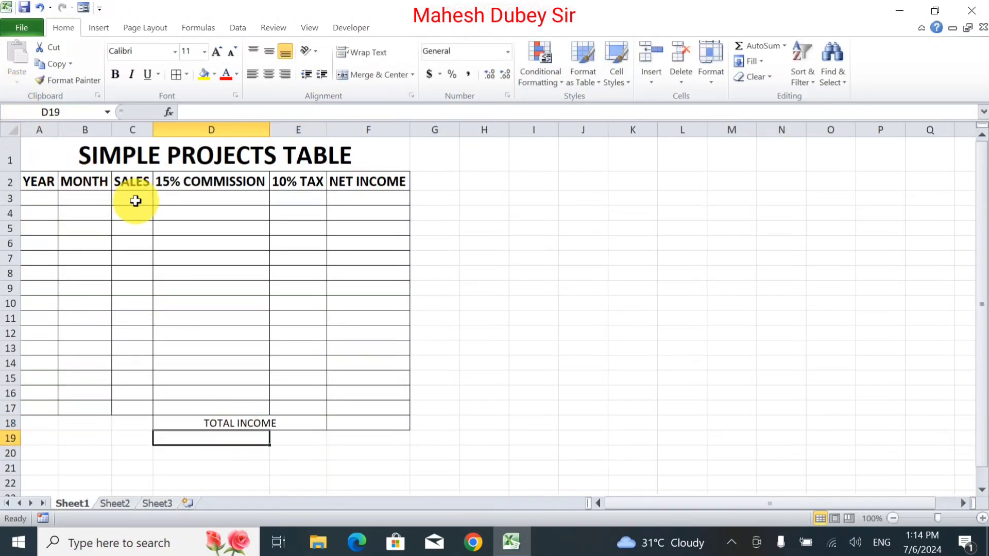
Enter 2024 as the year in A3
click(44, 199)
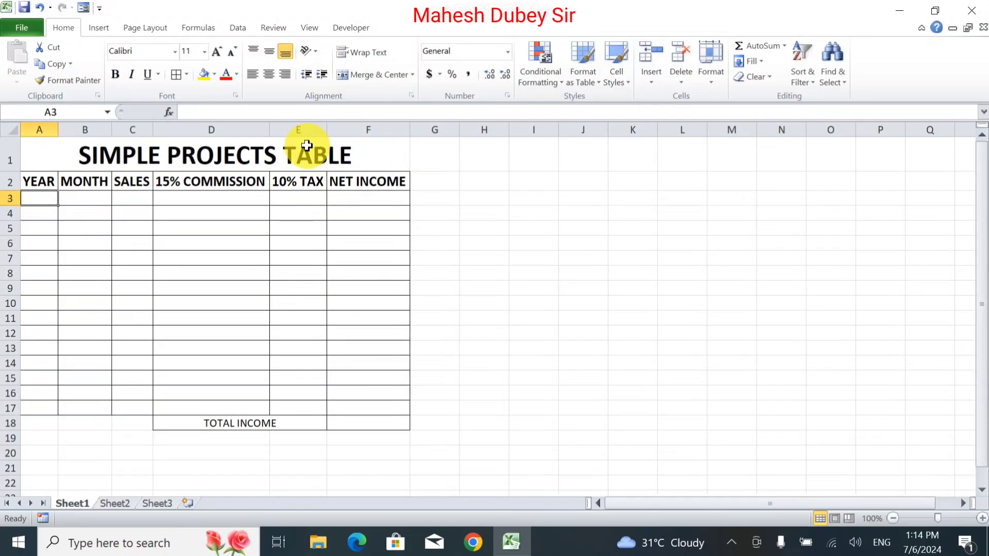
text(2015)
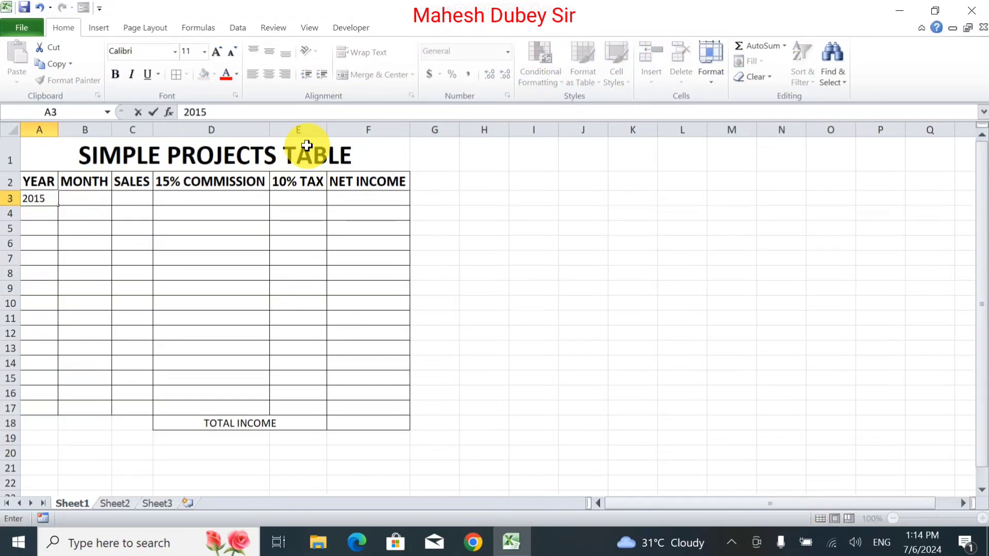
key(Tab)
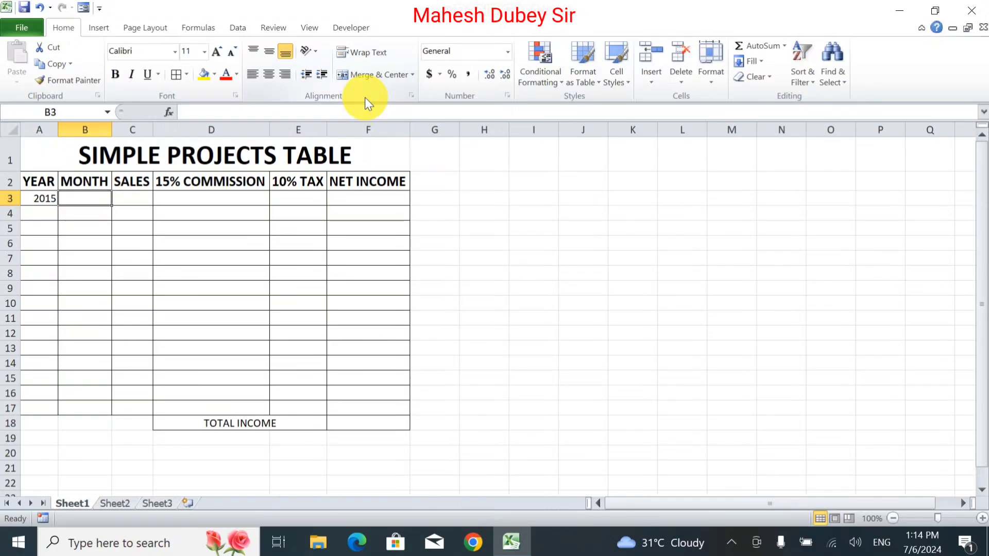
key(Left)
text(20)
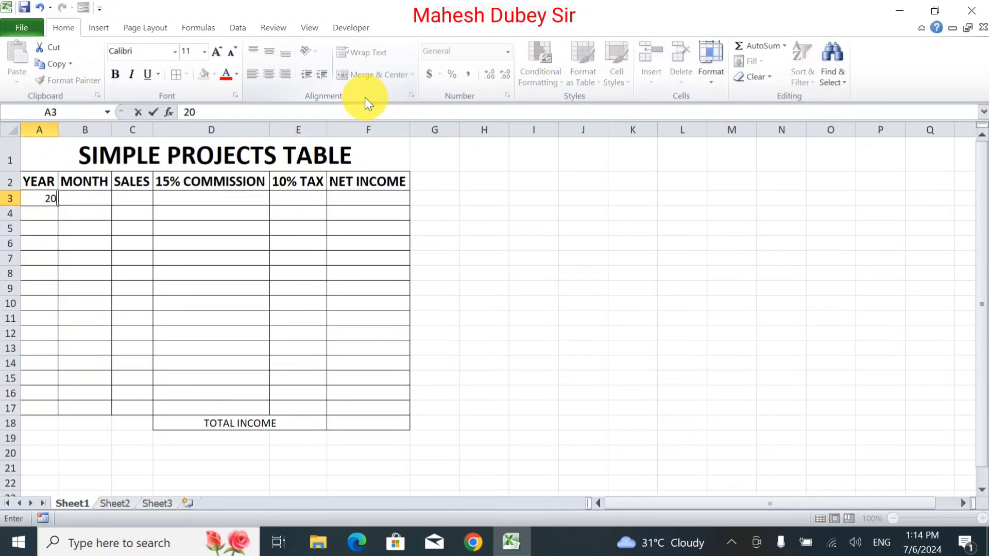
text(24)
key(Tab)
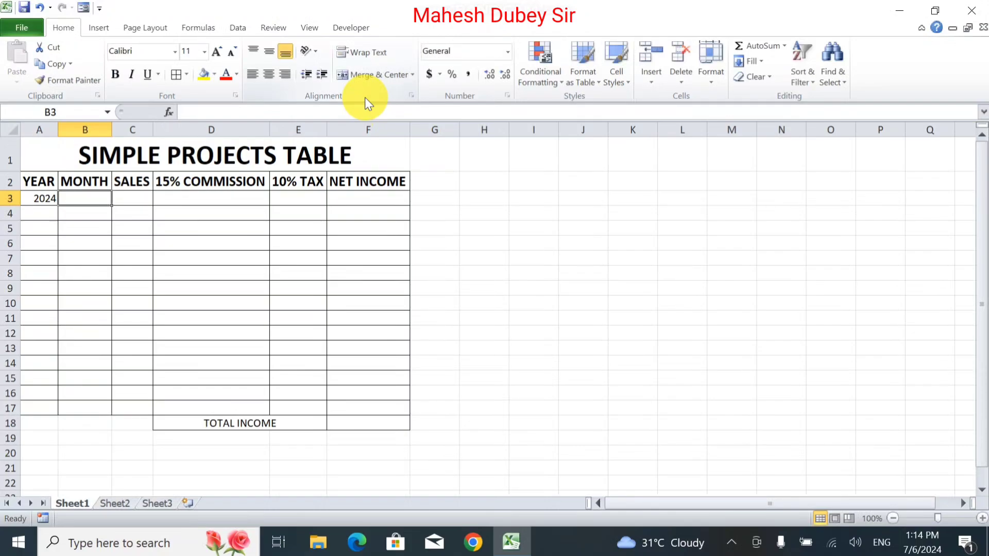
Enter Jun as the month and 480000 as the sales in row 3, and autofit the sales column
text(J)
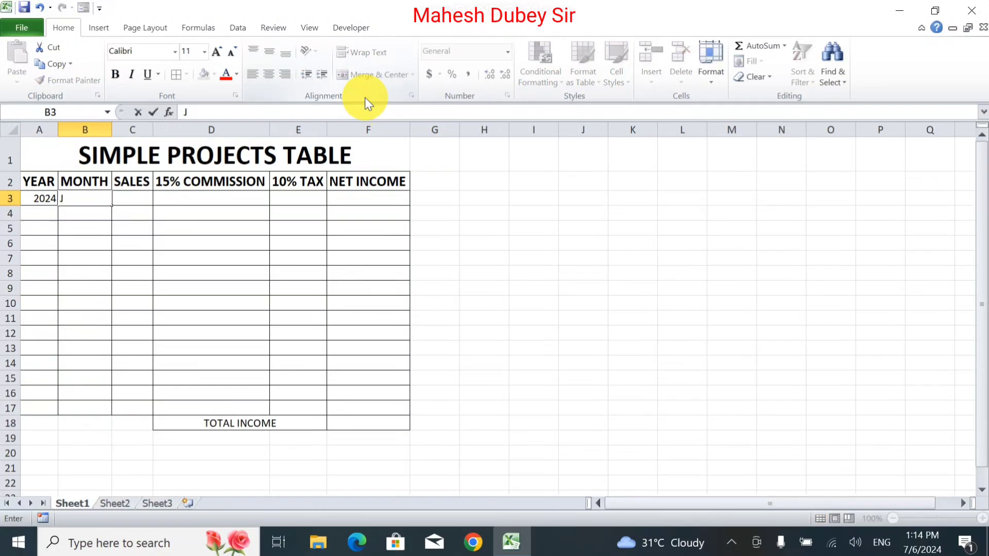
key(BackSpace)
text(Jun)
key(Tab)
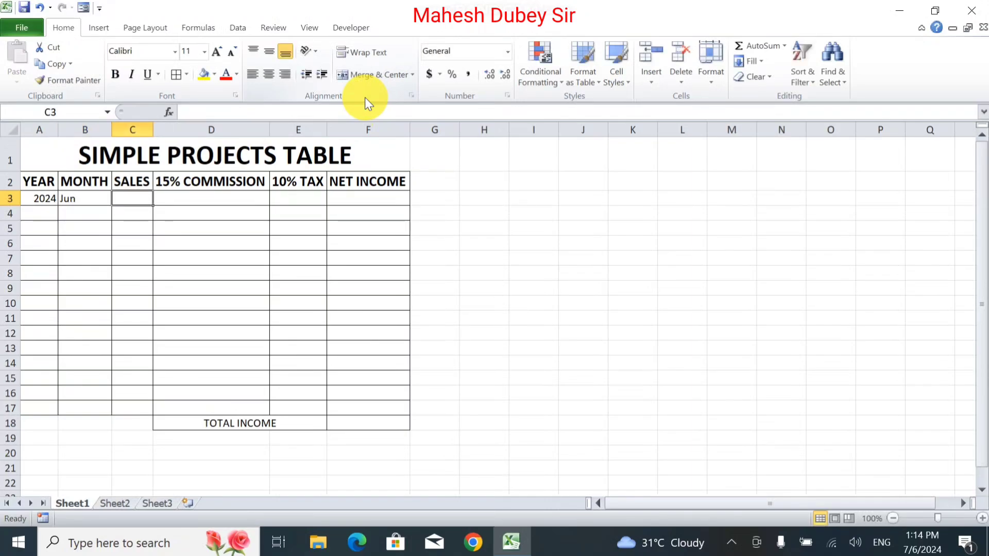
text(4)
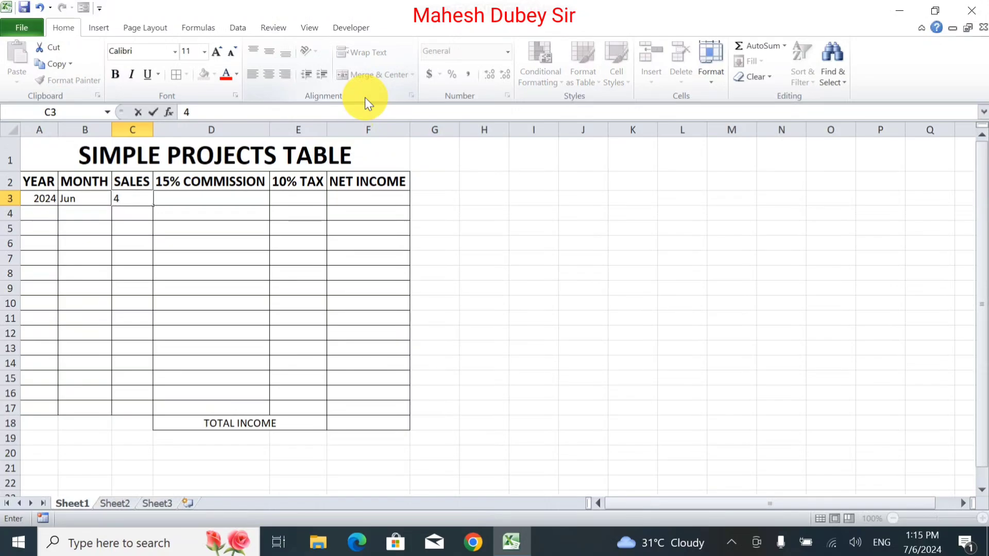
text(80000)
key(Tab)
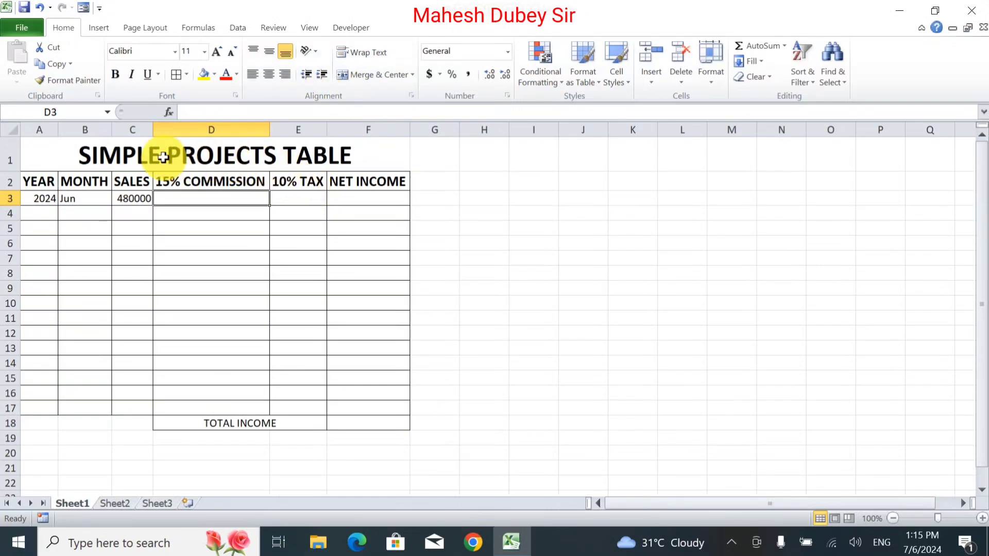
double_click(153, 130)
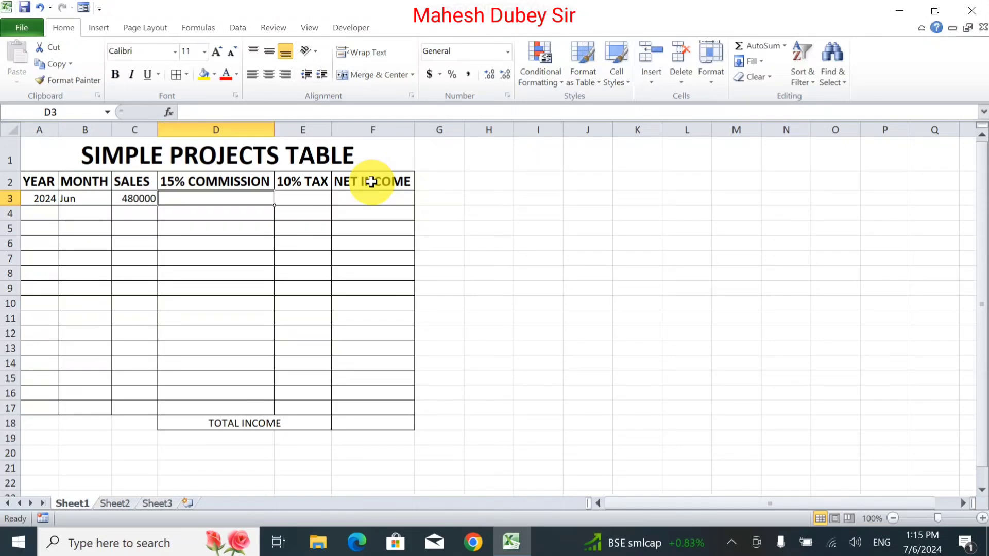
Calculate the 15% commission in D3 with the formula =C3*15% and fill it down to D17
text(=)
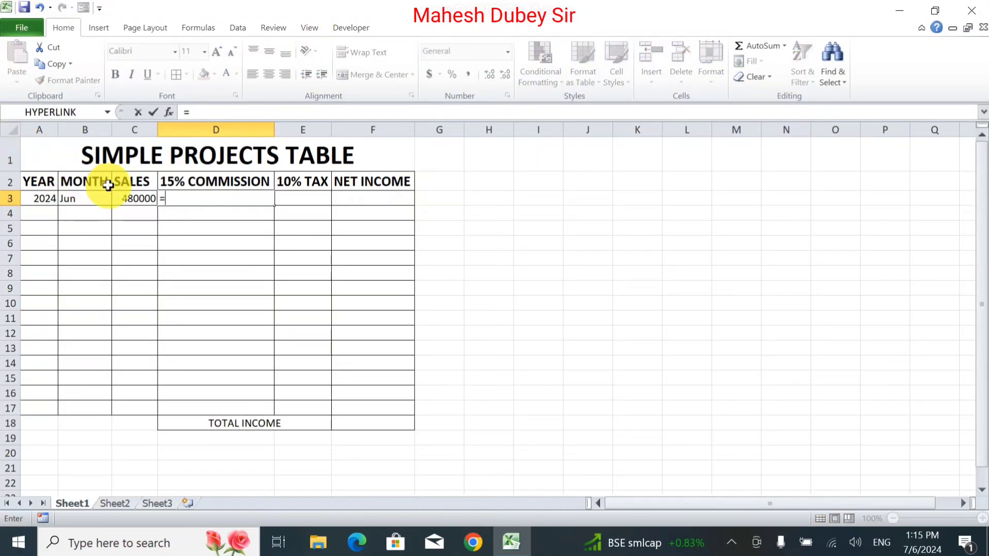
click(131, 204)
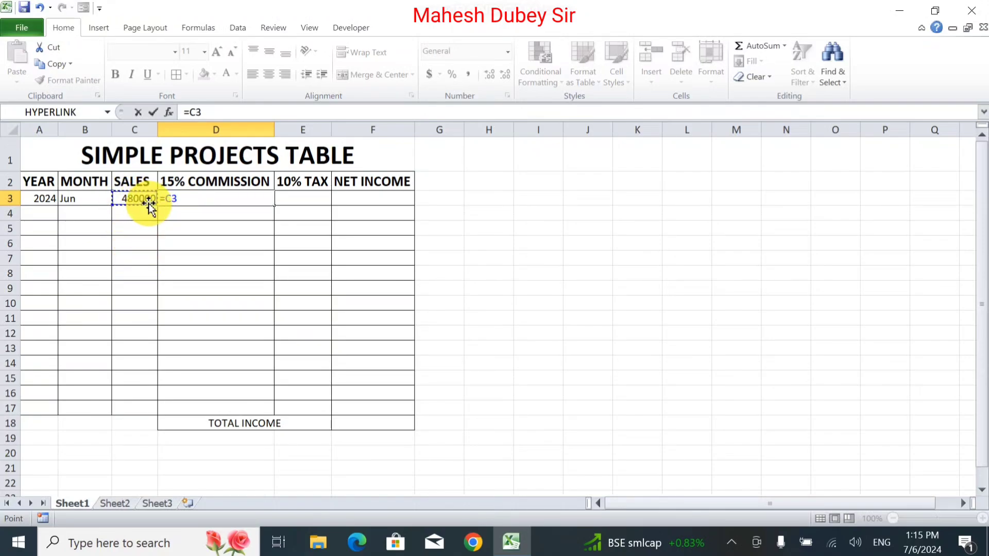
text(*)
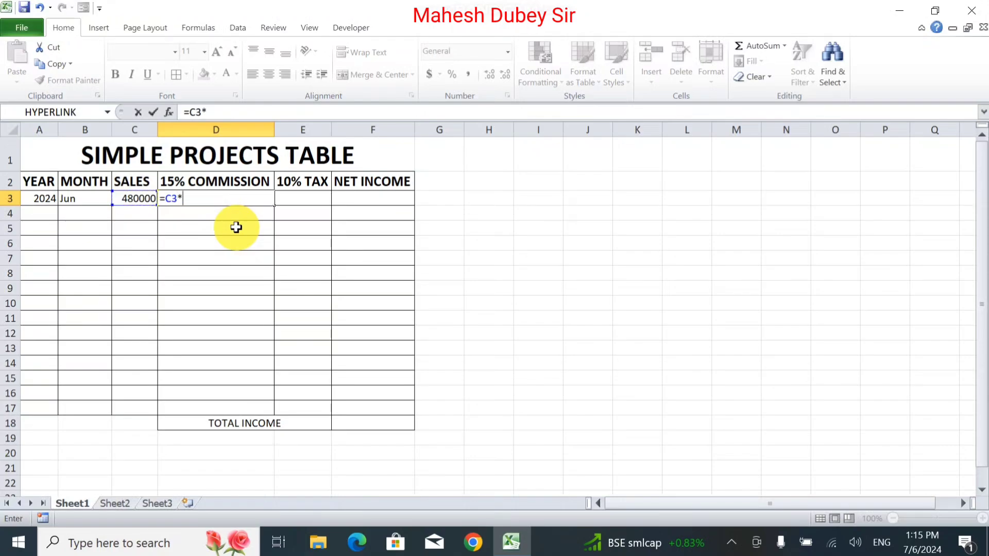
text(15%)
key(Return)
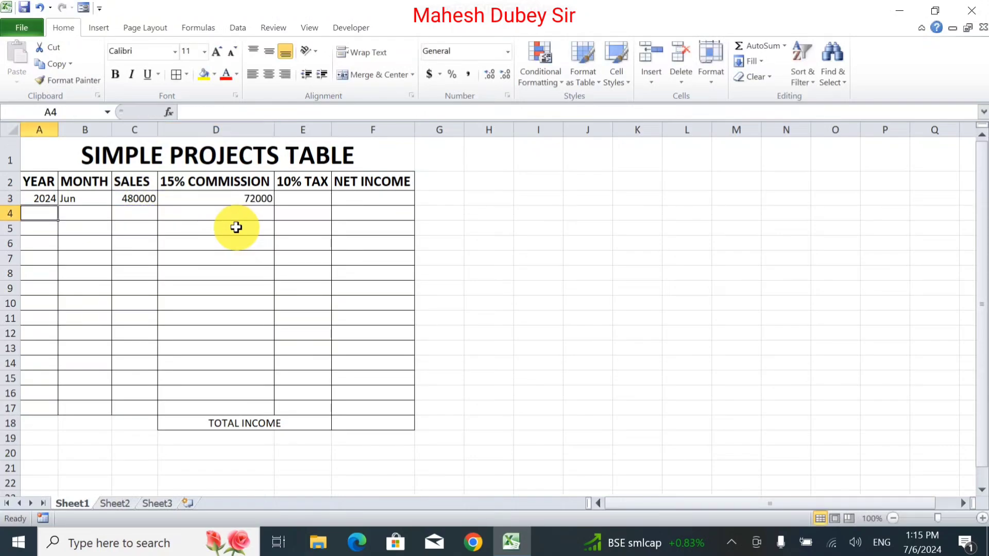
click(250, 200)
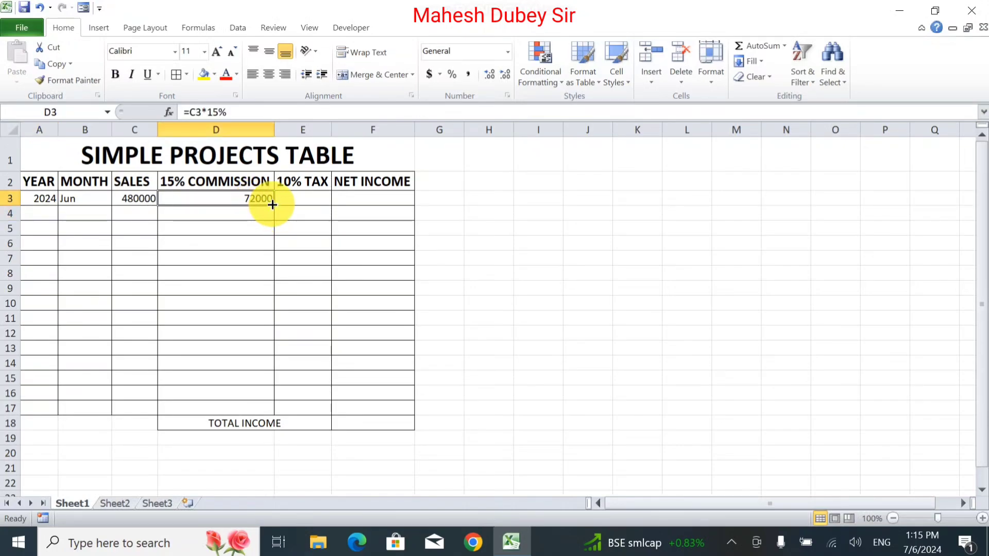
drag(272, 205, 262, 422)
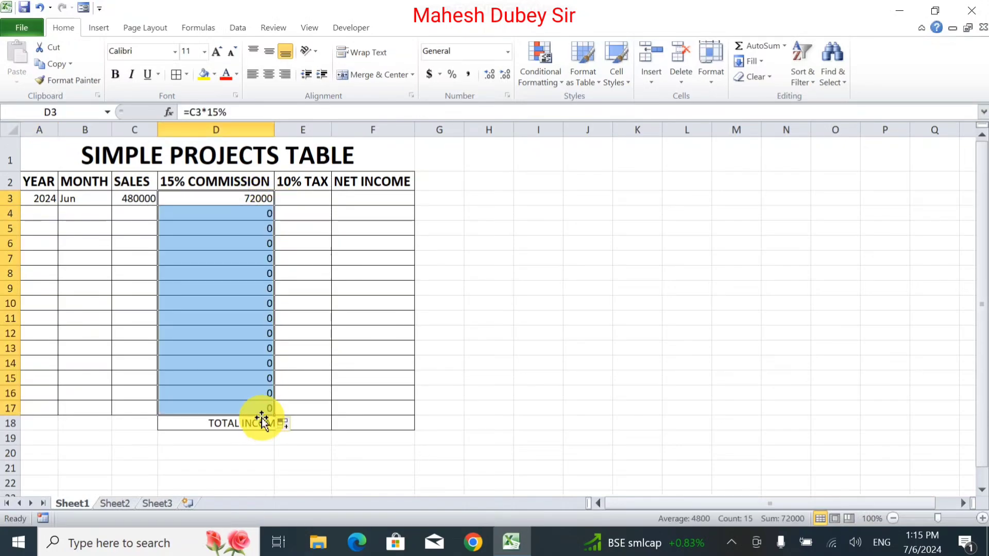
click(70, 199)
click(46, 202)
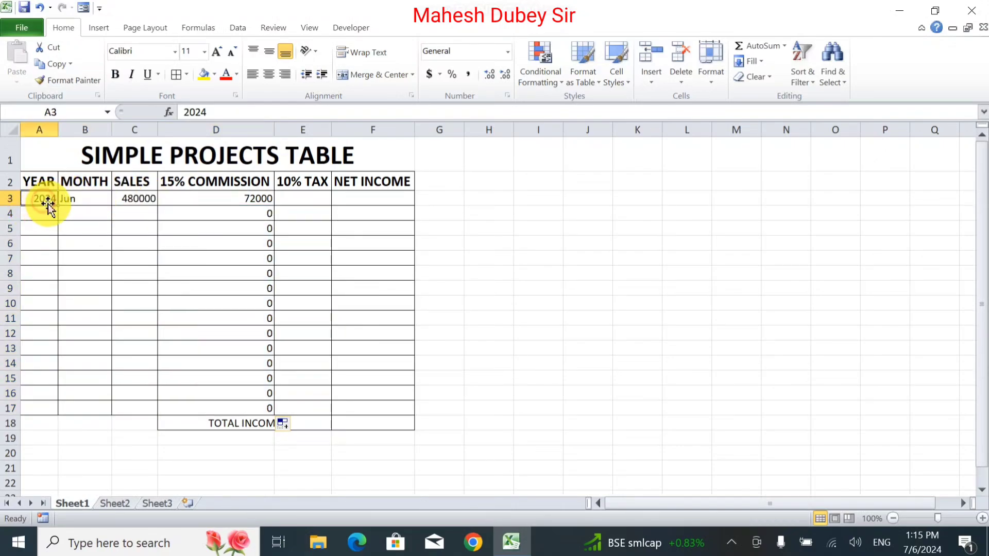
mouse_move(57, 205)
mouse_down()
mouse_move(40, 411)
mouse_move(71, 199)
mouse_move(52, 214)
mouse_up()
click(39, 213)
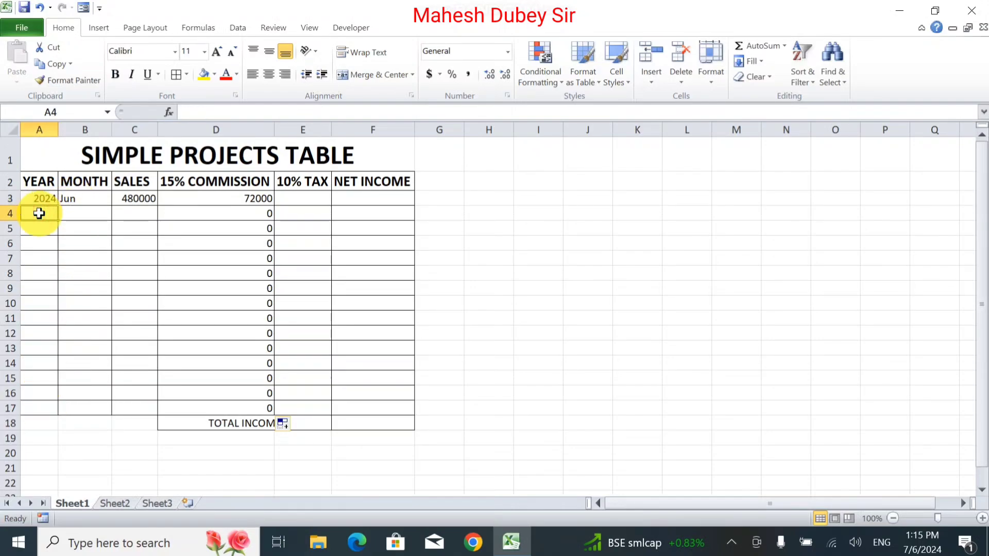
click(78, 213)
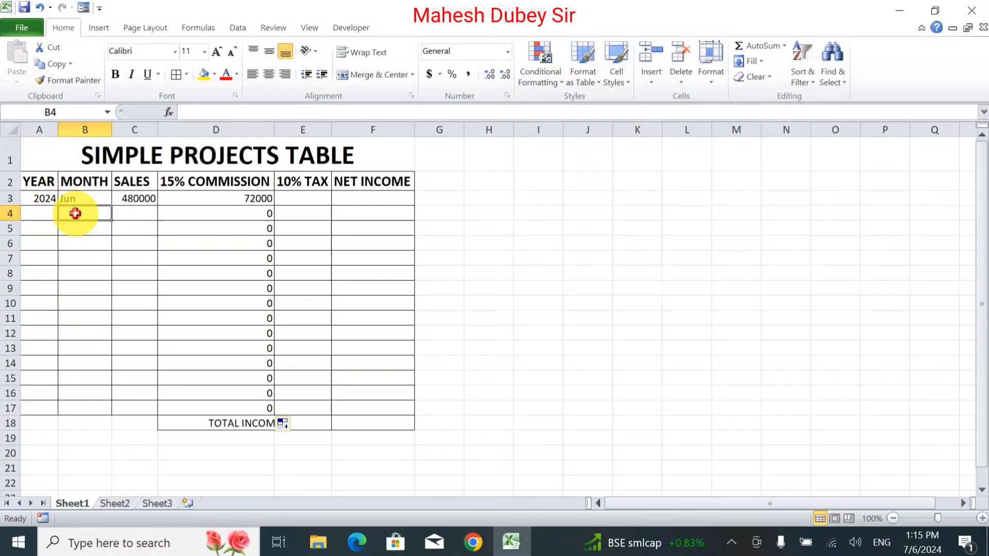
click(38, 201)
Enter 2024 as the year in A4
click(38, 213)
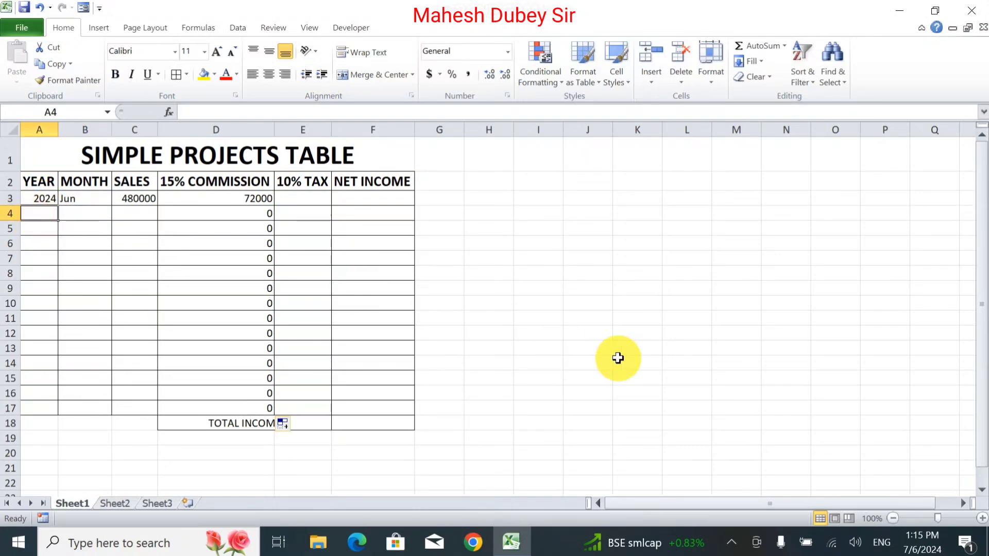
text(2024)
key(Tab)
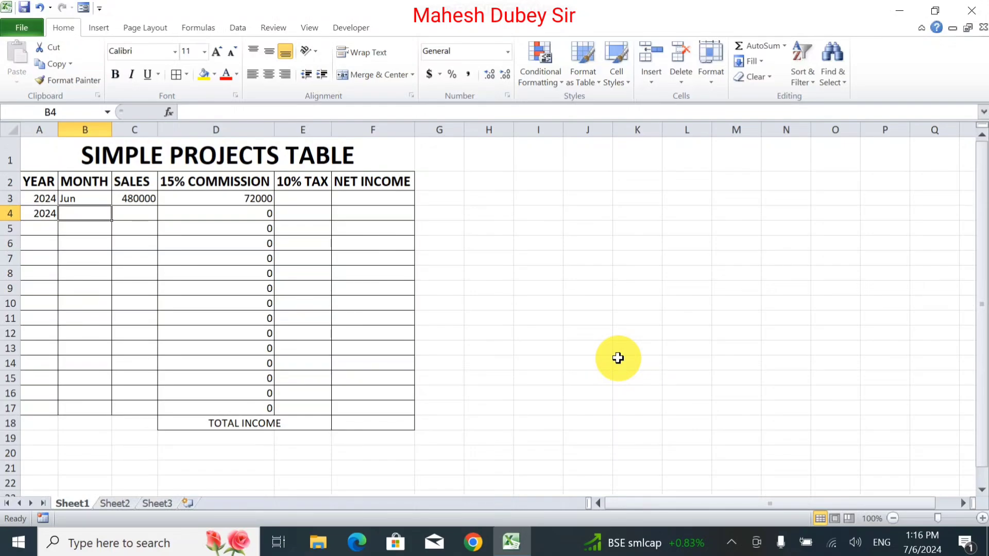
Enter May as the month and 600000 as the sales in row 4
text(May)
key(Tab)
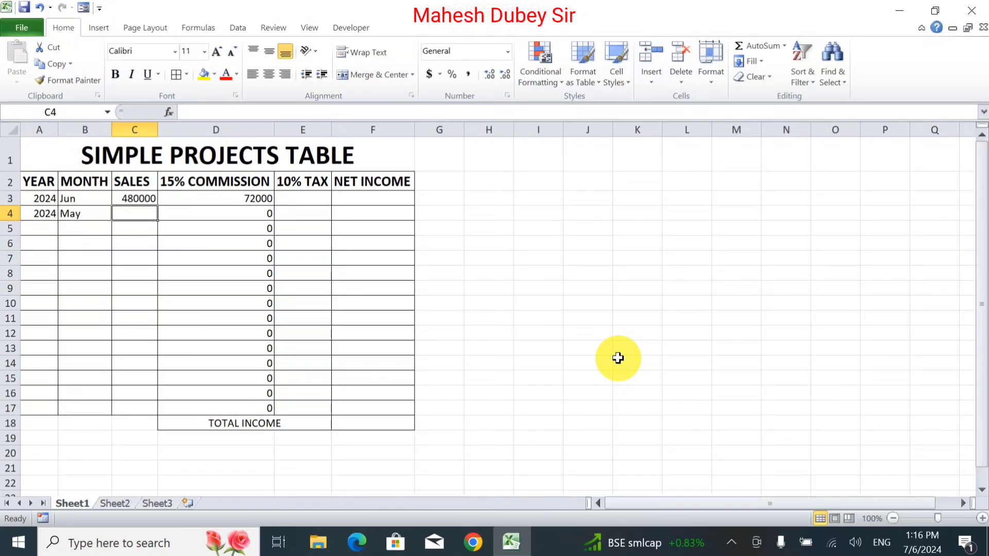
text(60)
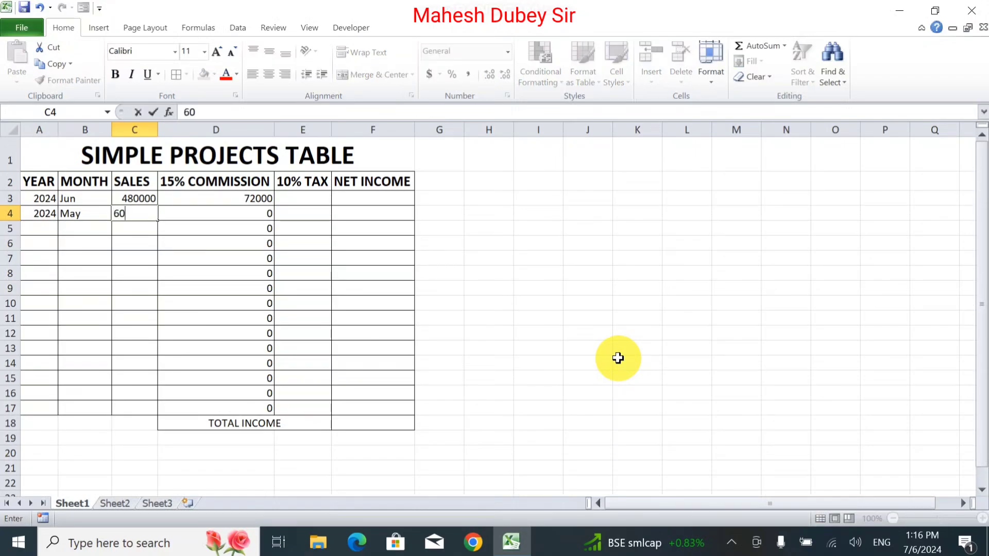
text(0000)
key(Return)
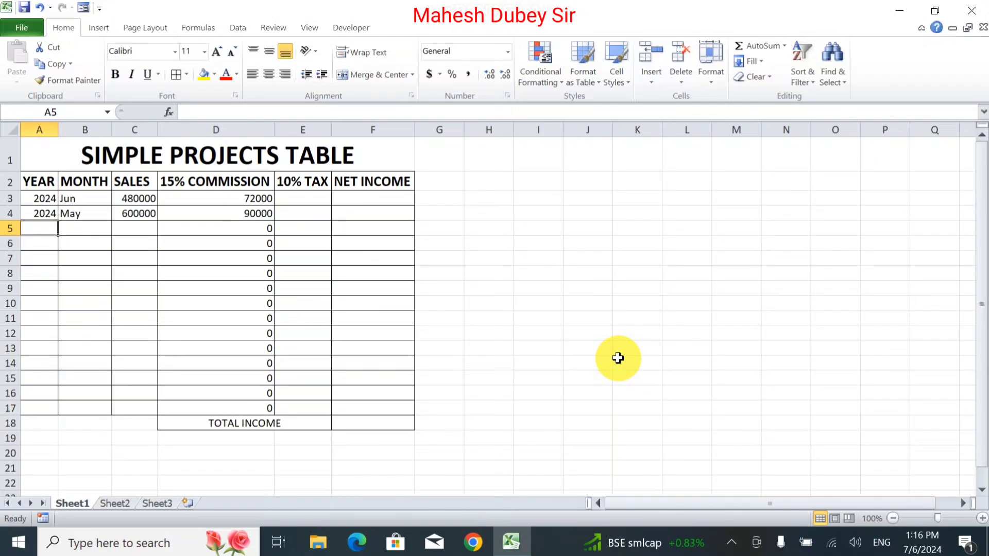
Fill row 5 with the year 2024 copied from above, the month Apr and the sales 800000
key(ctrl+d)
key(Tab)
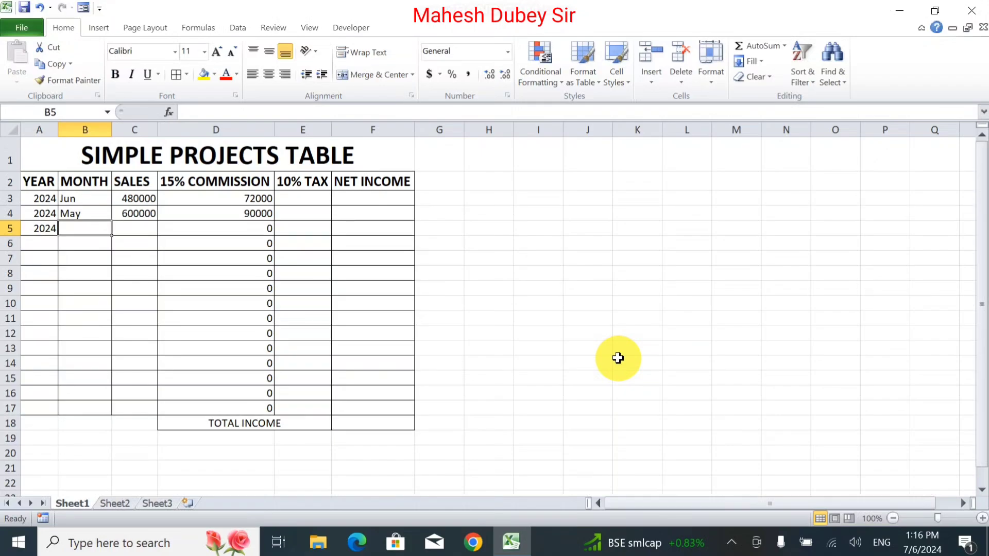
text(A)
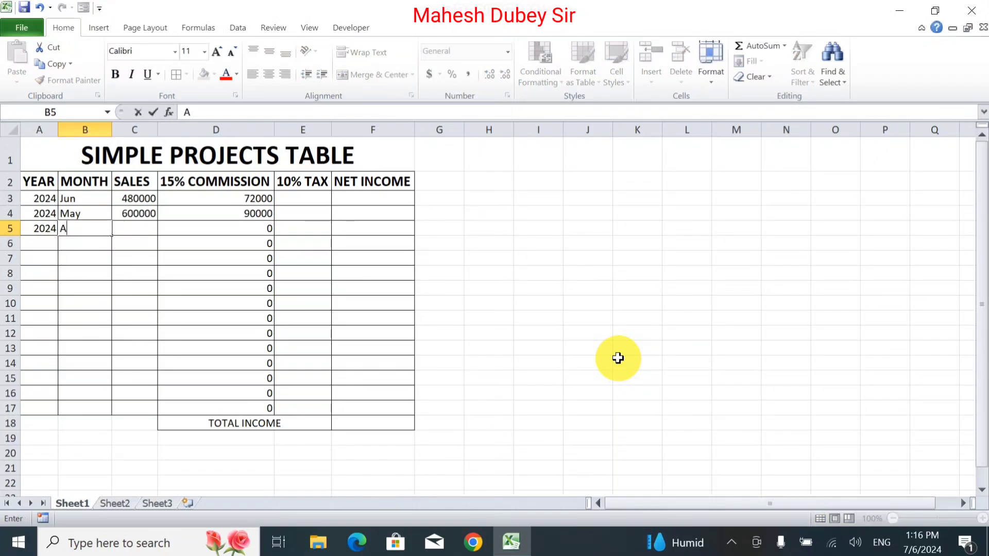
text(pr)
key(Tab)
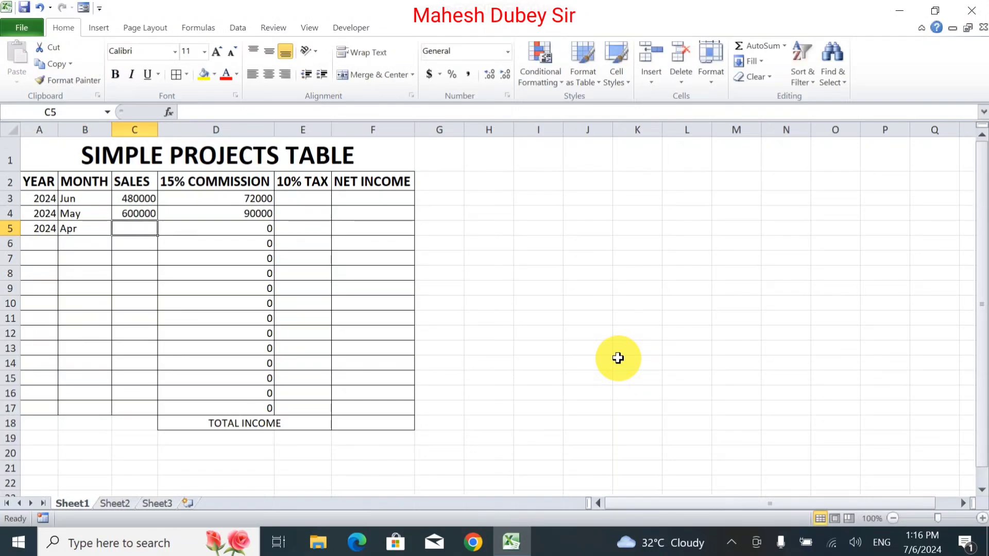
text(800)
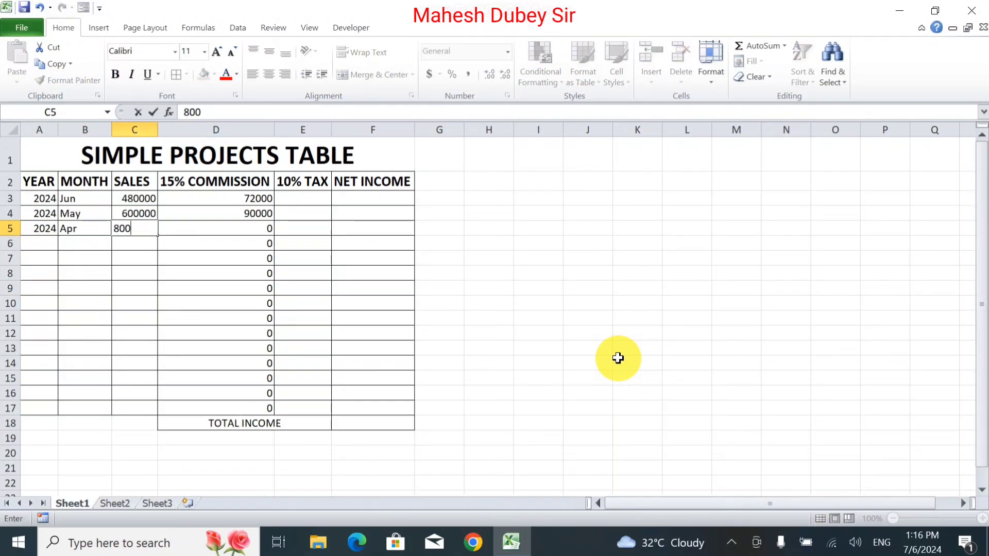
text(000)
key(Return)
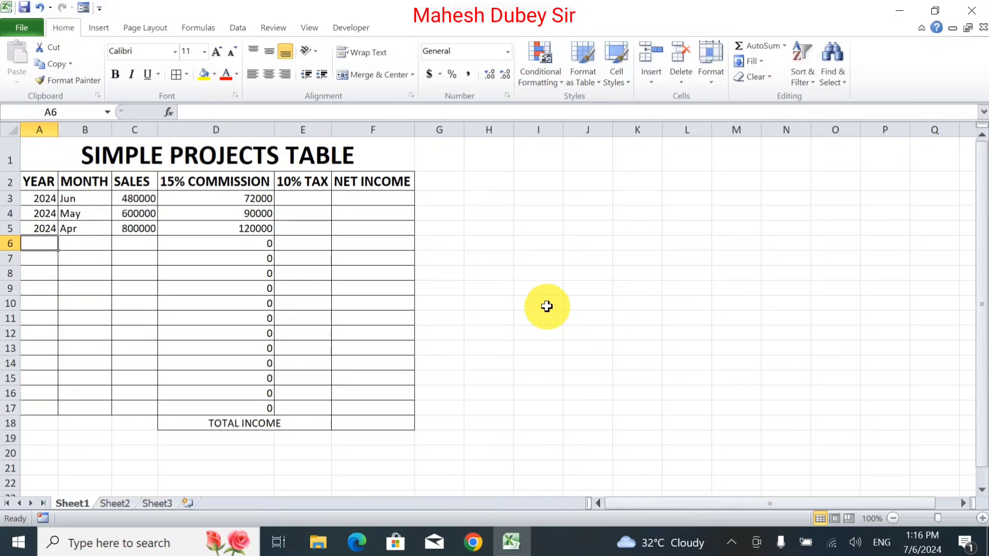
Enter 2023, Mar and 650000 in row 6, and fill the year 2023 down to A16
text(2)
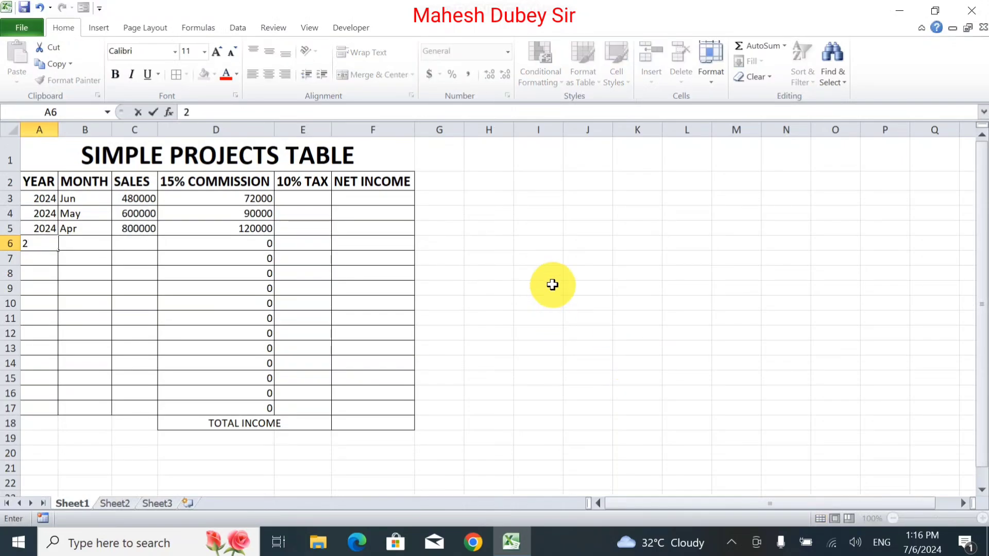
text(023)
key(Tab)
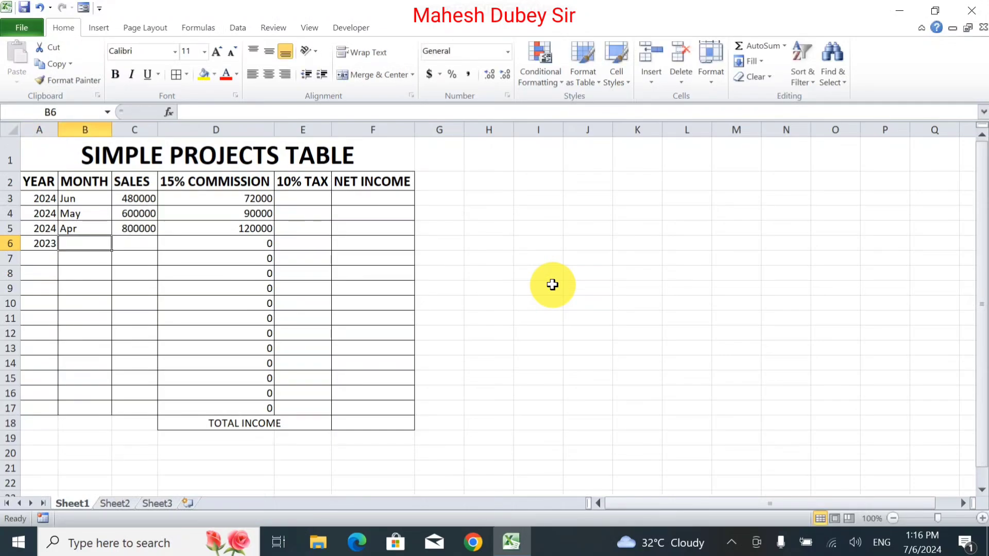
text(Mar)
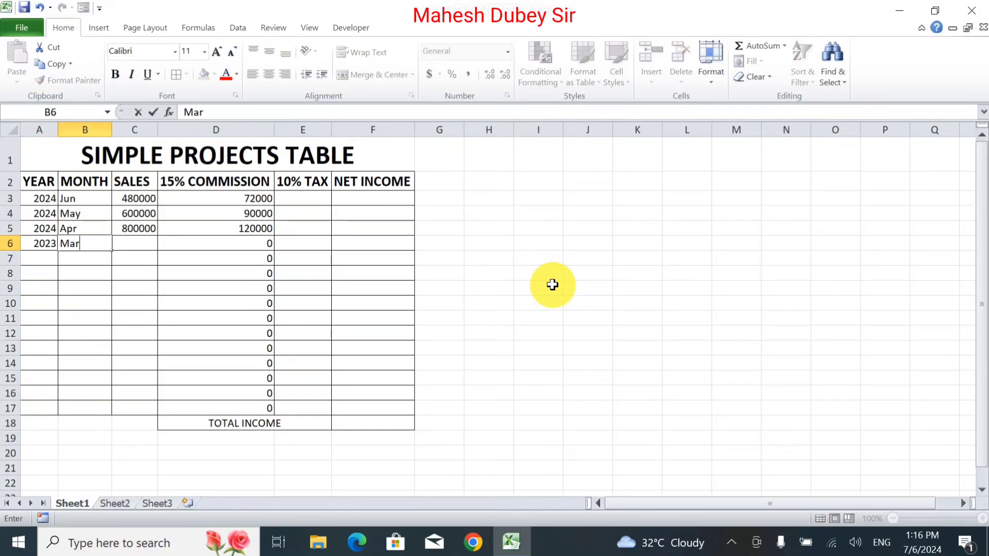
key(Tab)
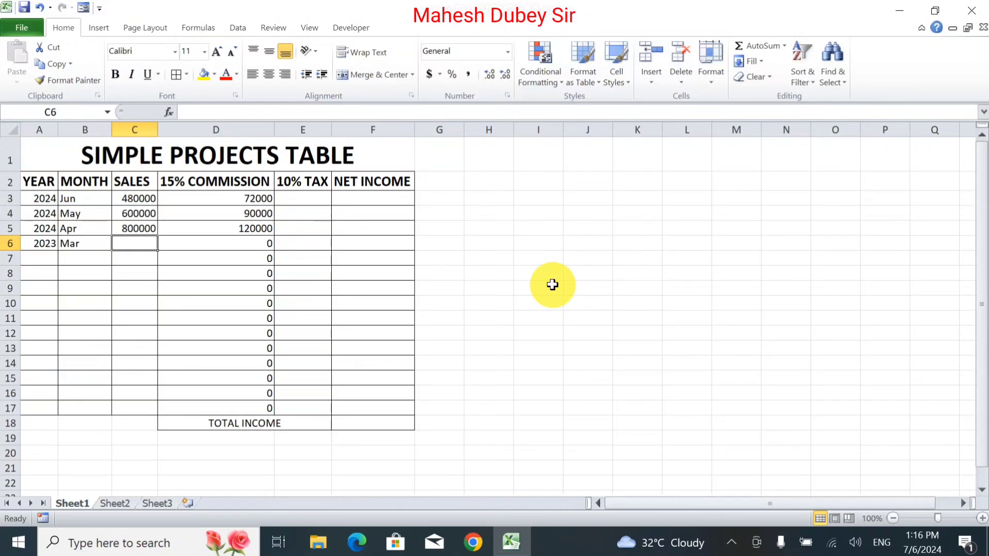
text(65000)
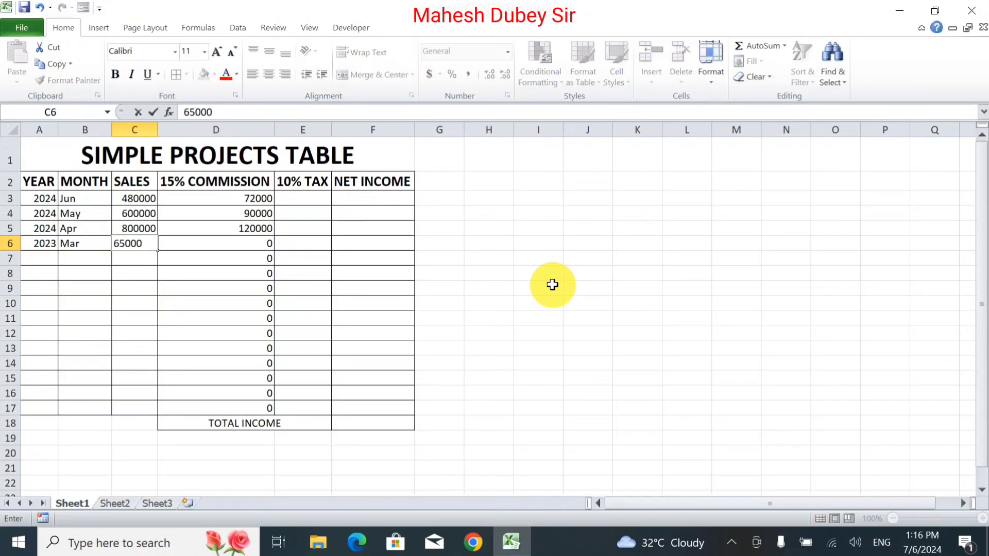
text(0)
key(Return)
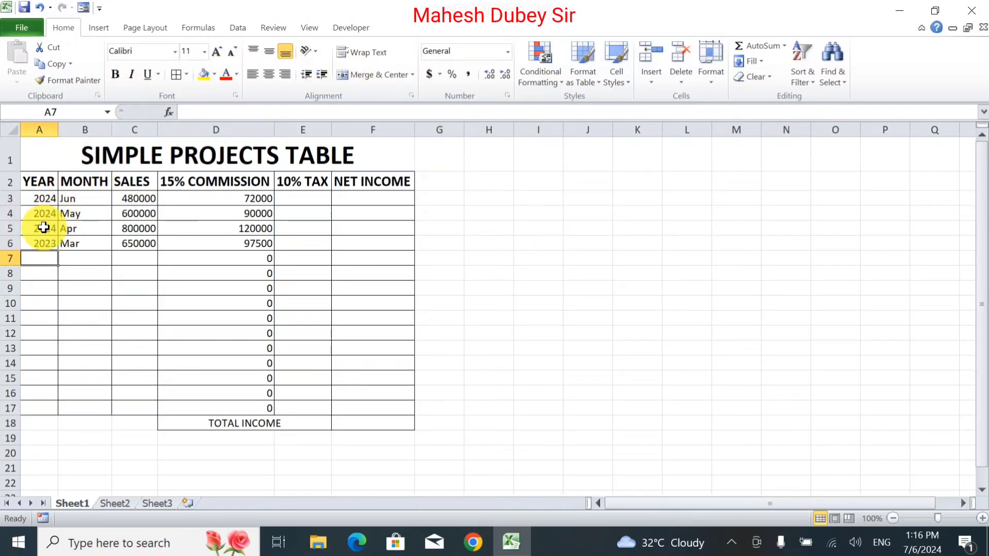
click(44, 243)
drag(57, 250, 23, 396)
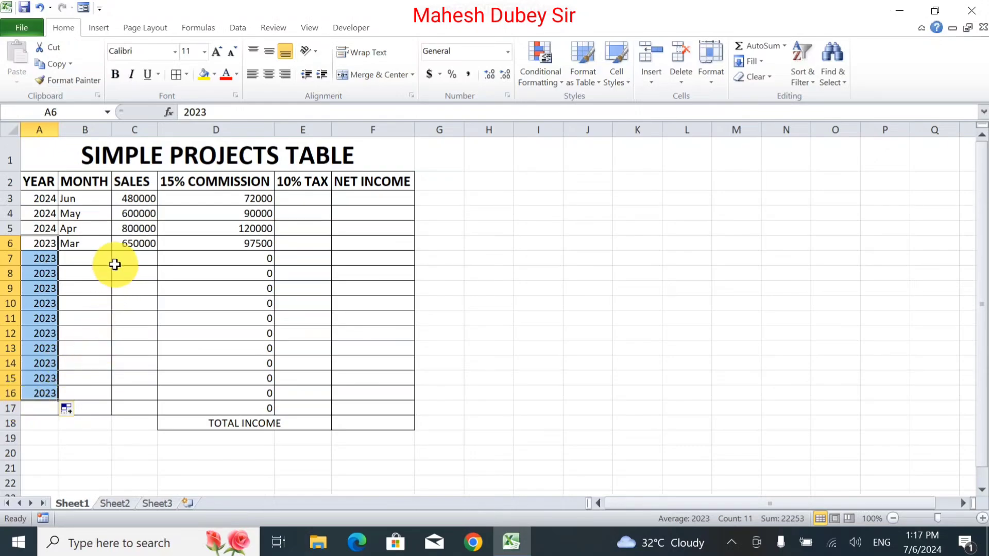
Enter Feb and sales of 500000 in row 7, and extend the Mar–Feb descending month series down to B16
click(98, 258)
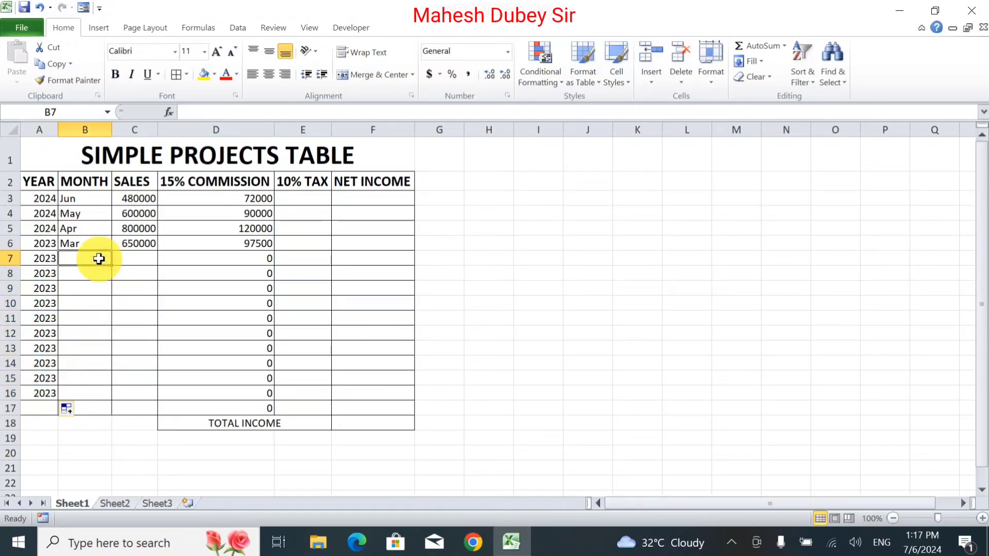
text(Feb)
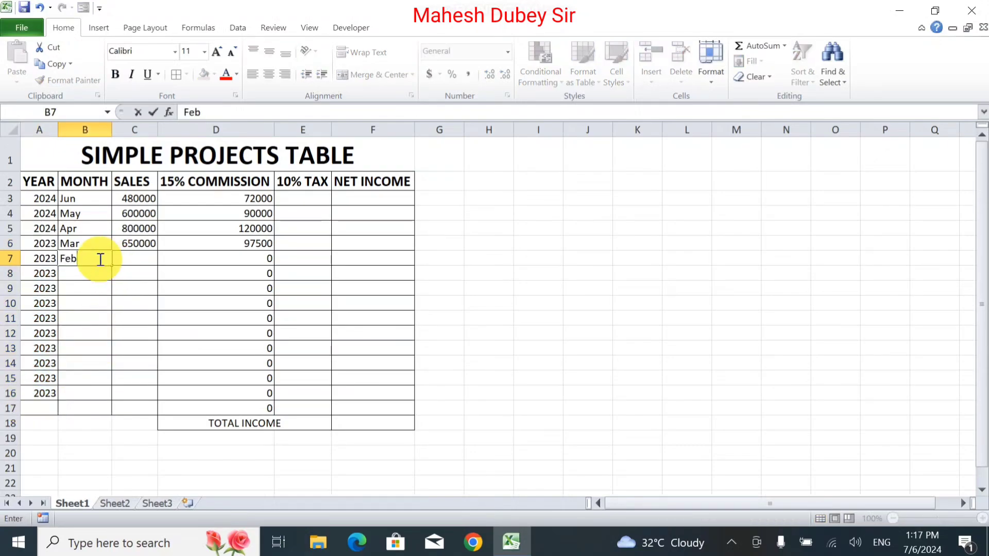
key(Tab)
text(6)
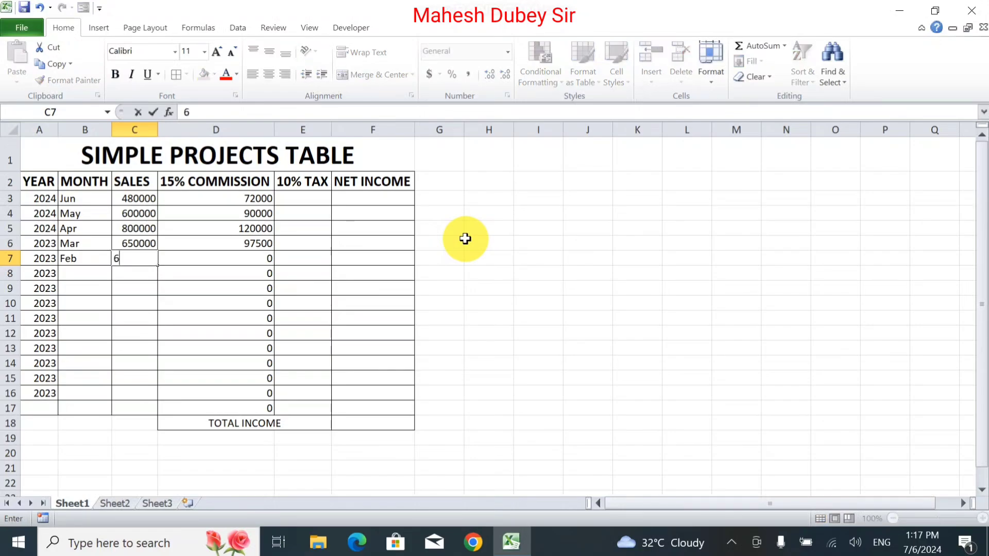
mouse_move(593, 6)
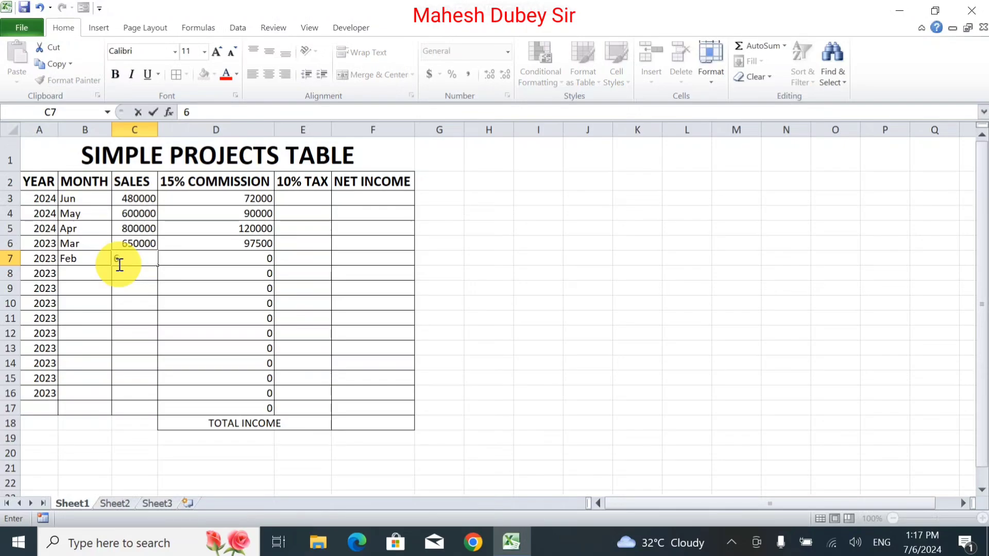
key(BackSpace)
text(50000)
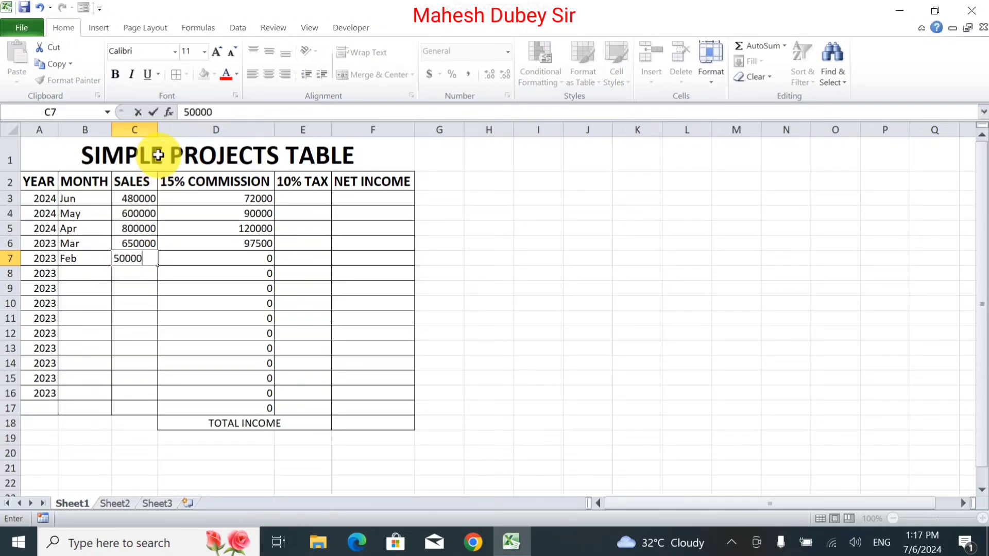
text(0)
key(Return)
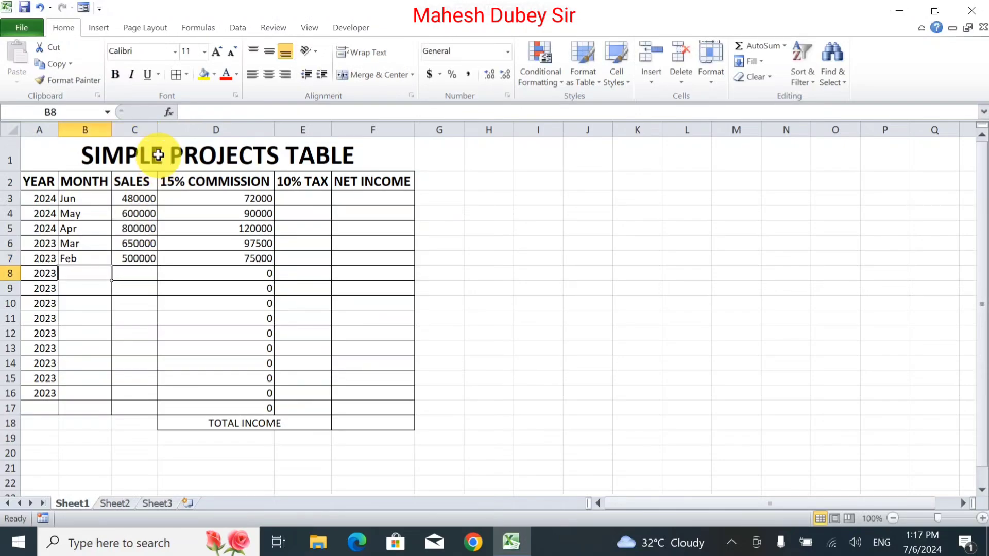
drag(77, 243, 95, 397)
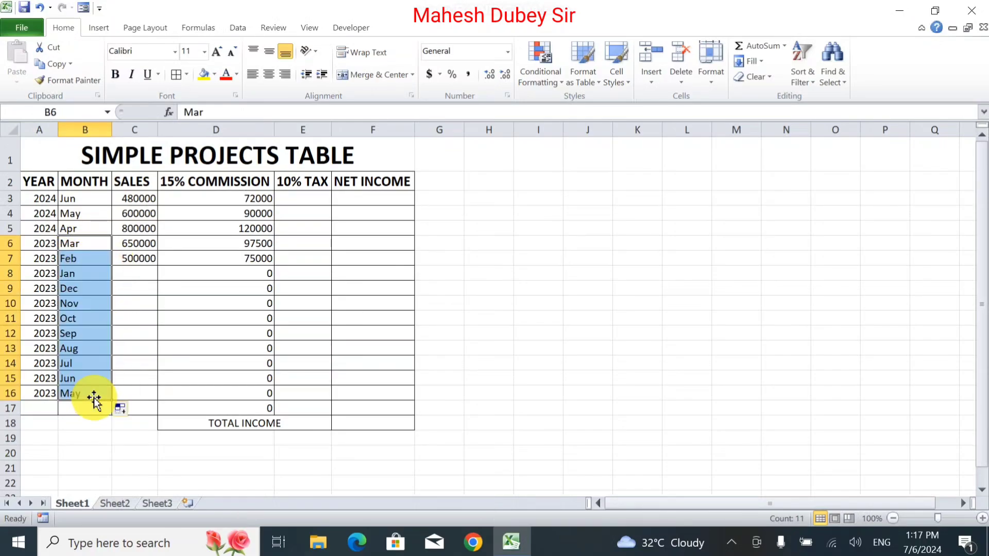
Copy the sales values in C5:C7 into C8:C10
click(149, 287)
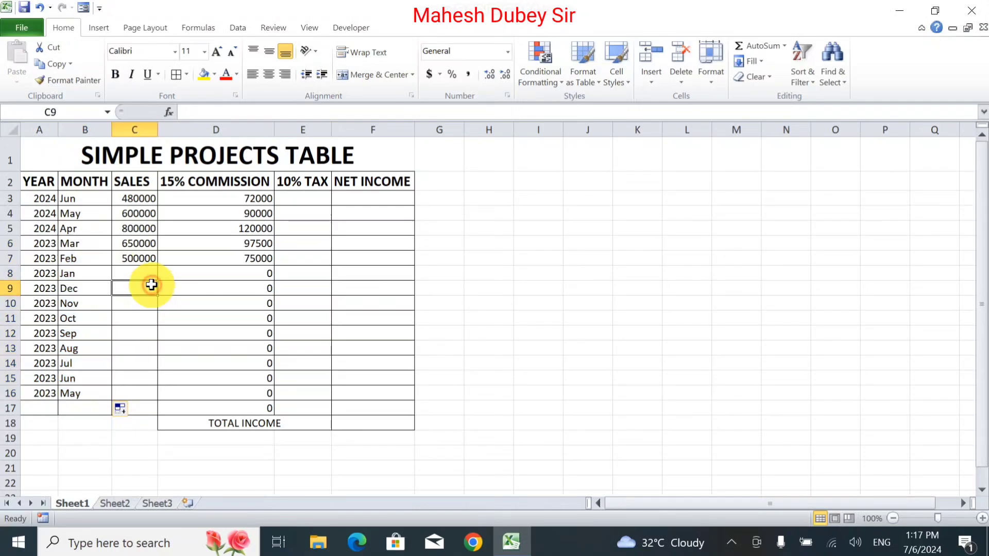
click(135, 259)
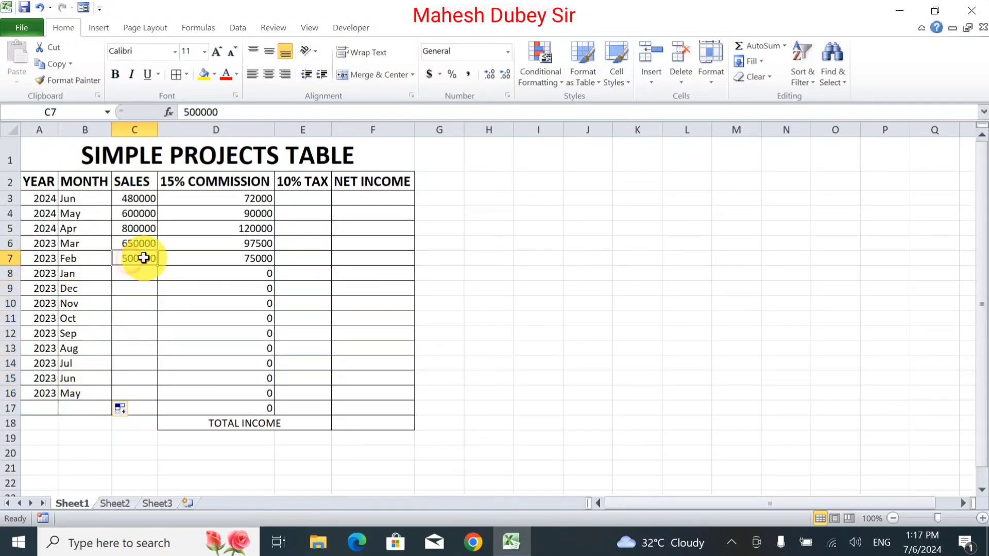
click(146, 271)
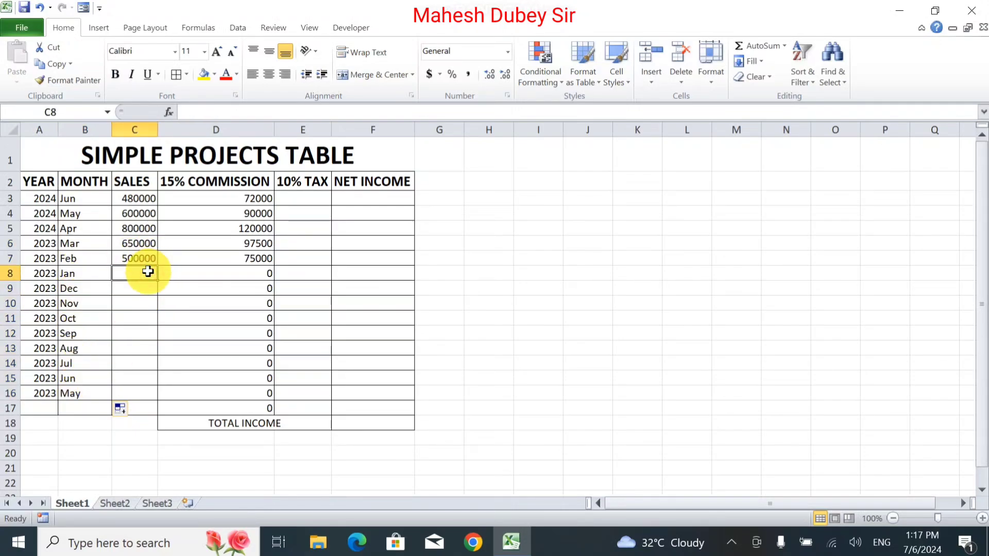
click(150, 257)
drag(140, 223, 149, 259)
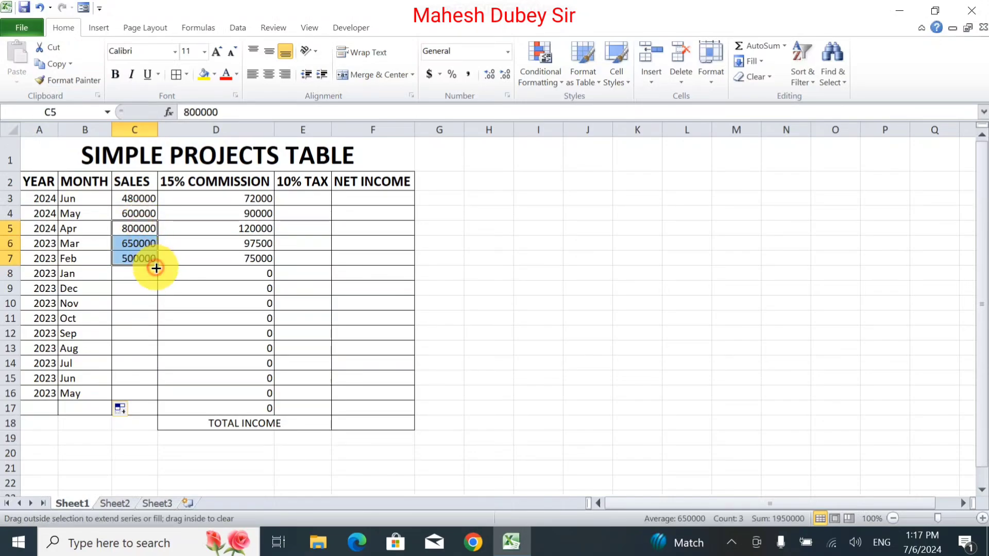
key(ctrl+c)
click(148, 272)
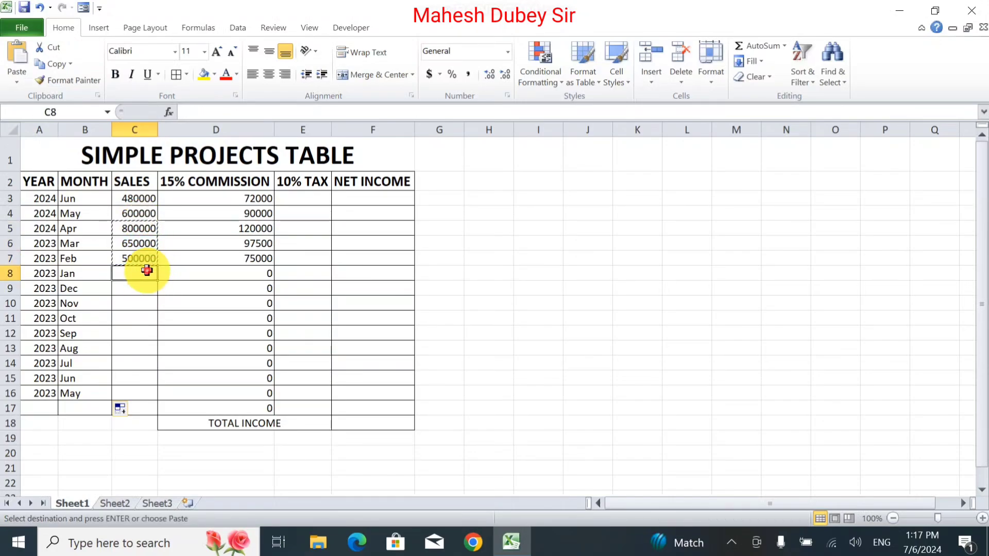
key(ctrl+v)
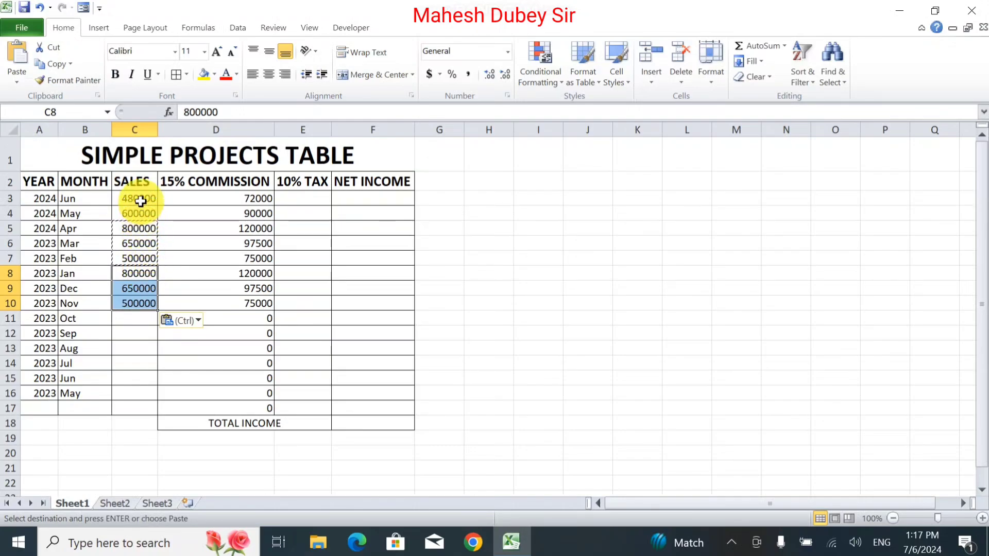
Try to copy the sales values in C3:C10 into the cells from C11 down, and undo the paste
drag(137, 199, 145, 297)
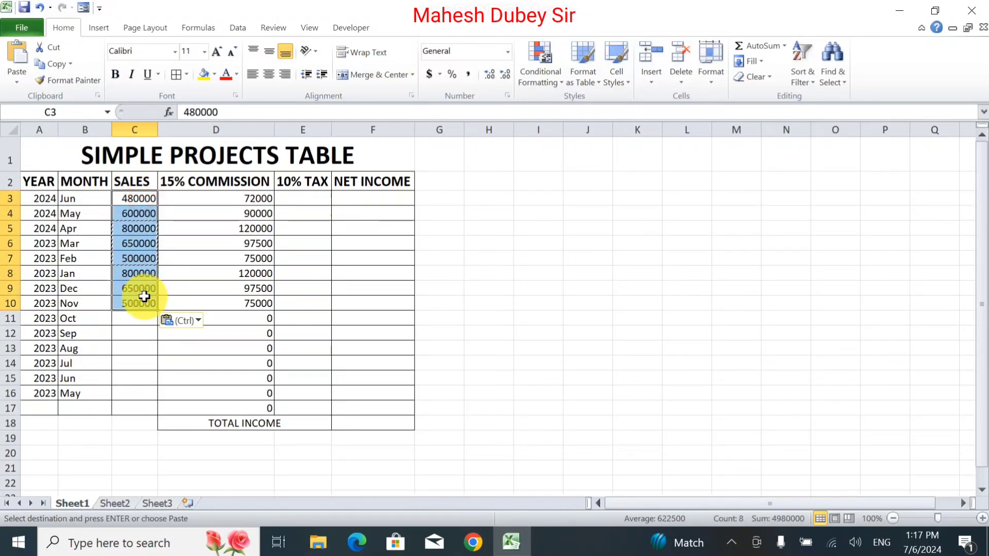
click(144, 322)
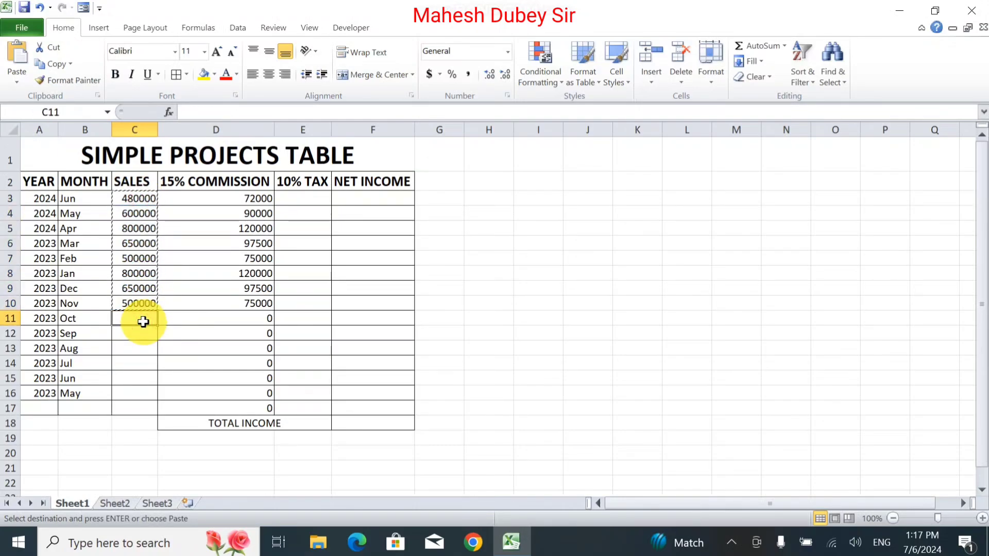
key(ctrl+v)
click(135, 425)
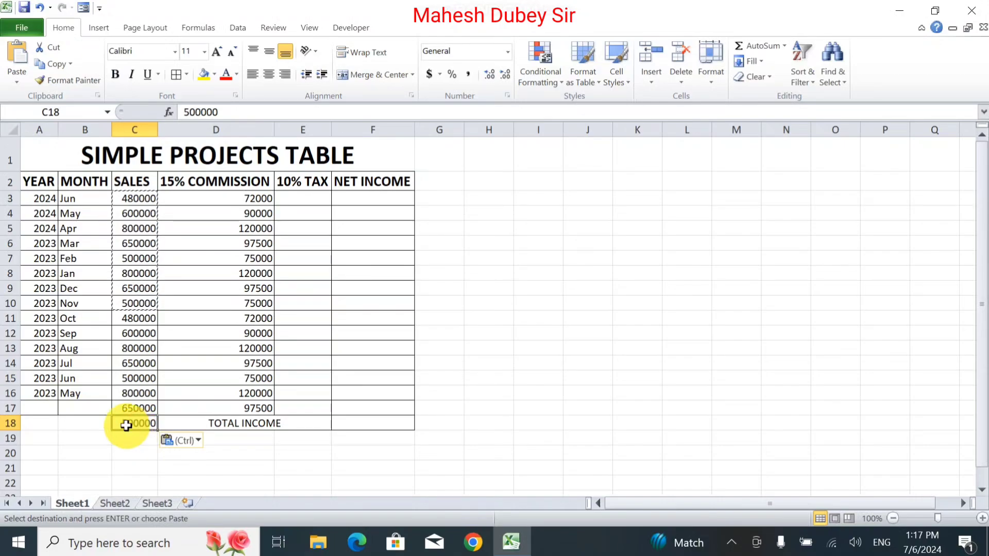
key(ctrl+z)
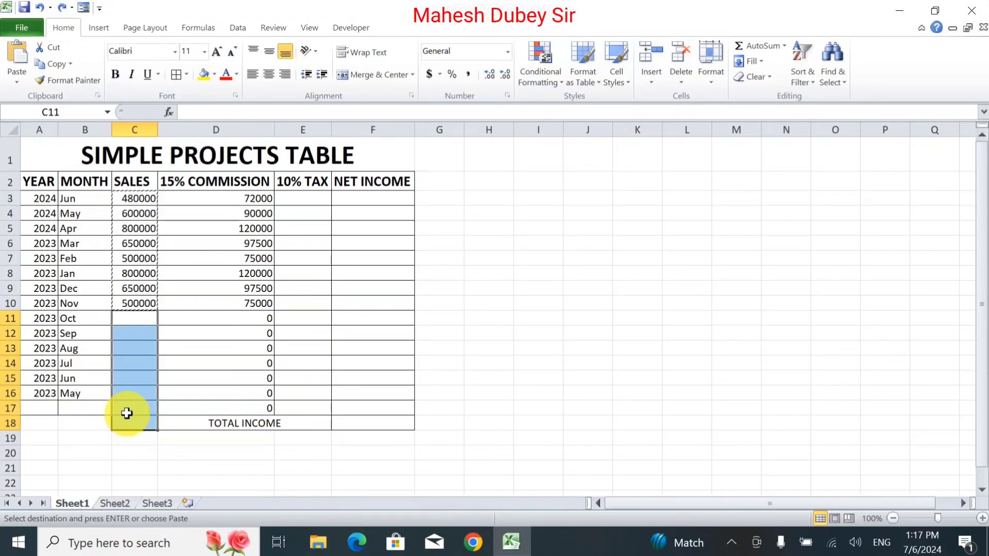
Copy the sales values in C4:C10 into C11:C17
click(123, 215)
drag(123, 215, 145, 304)
click(143, 318)
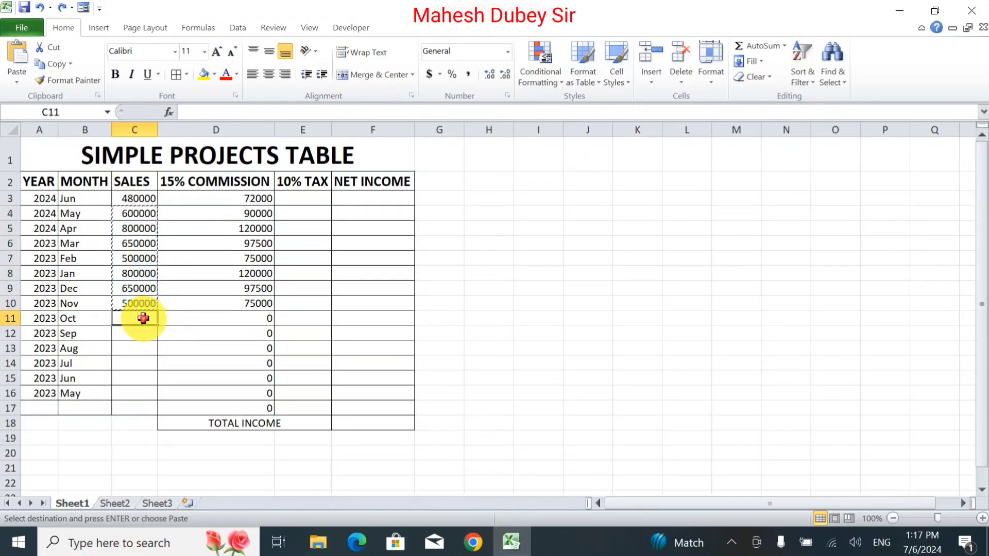
key(ctrl+v)
Enter the 10% tax formula =C3*10/100 for the first Jun row in E3
click(315, 269)
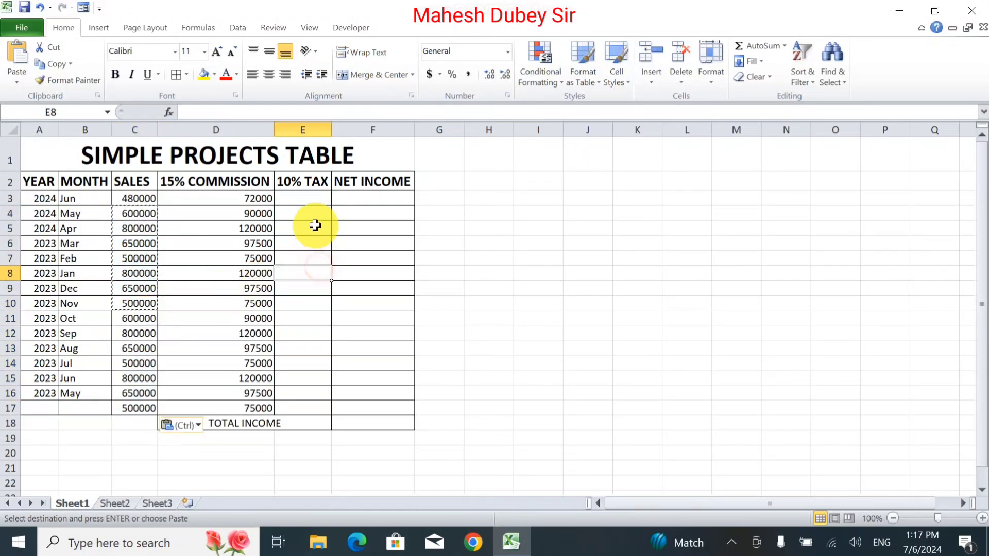
click(311, 200)
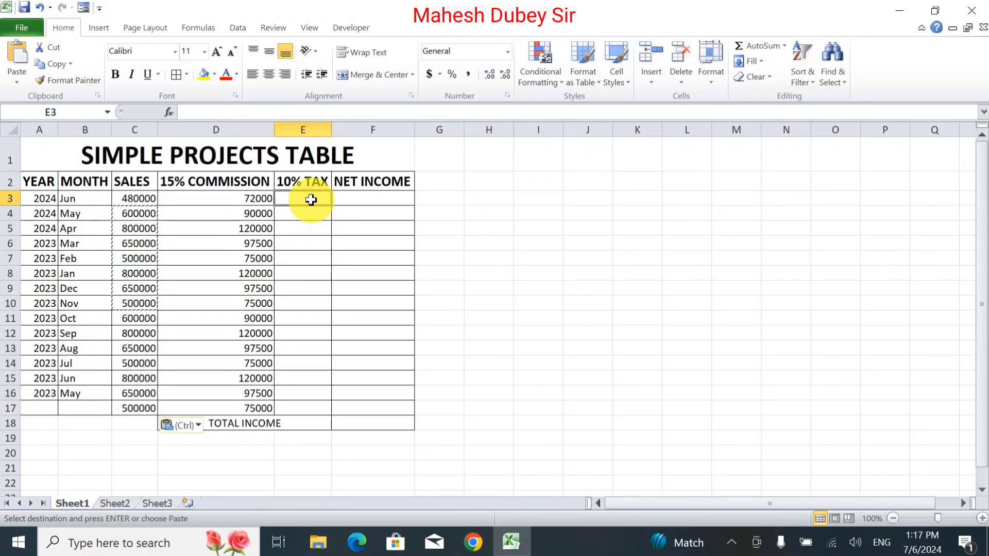
text(=)
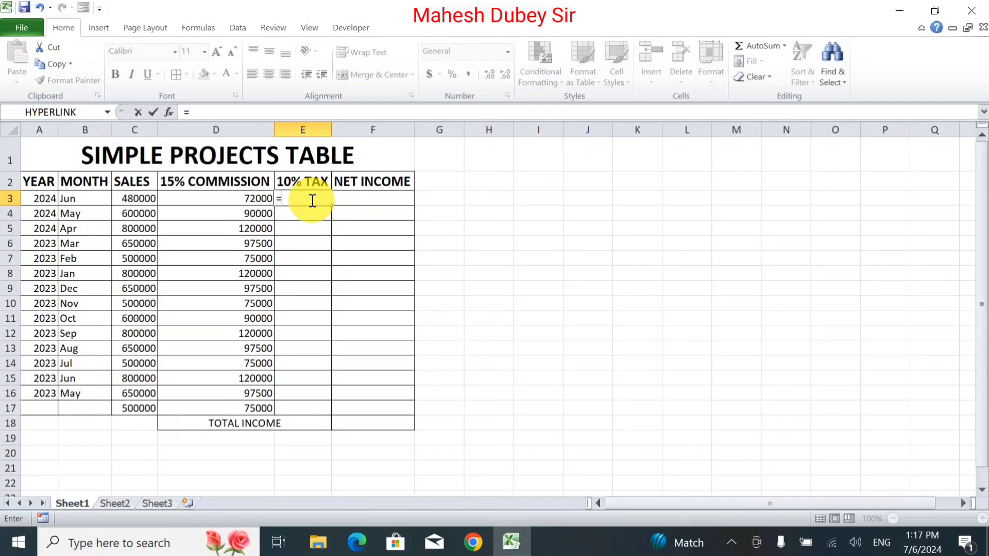
click(127, 201)
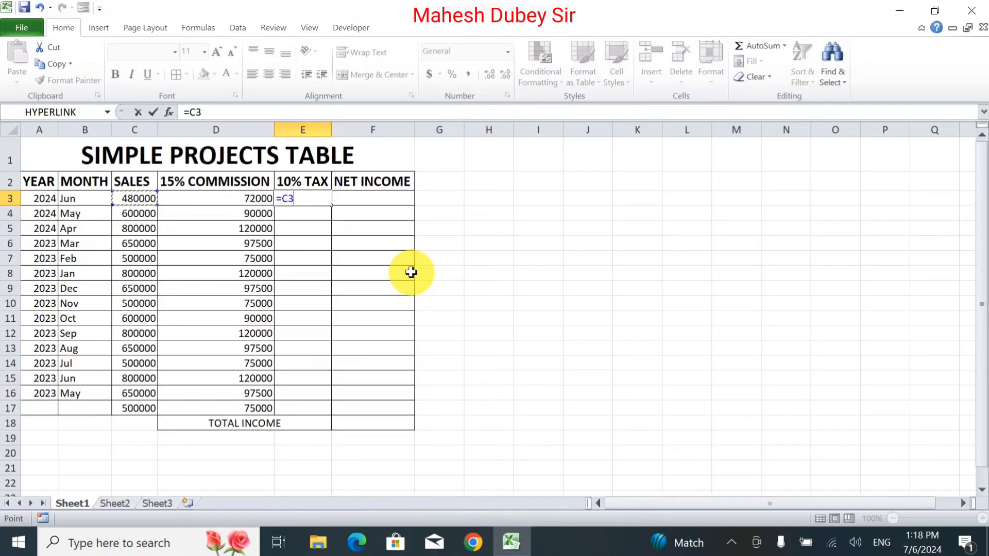
text(*10/100)
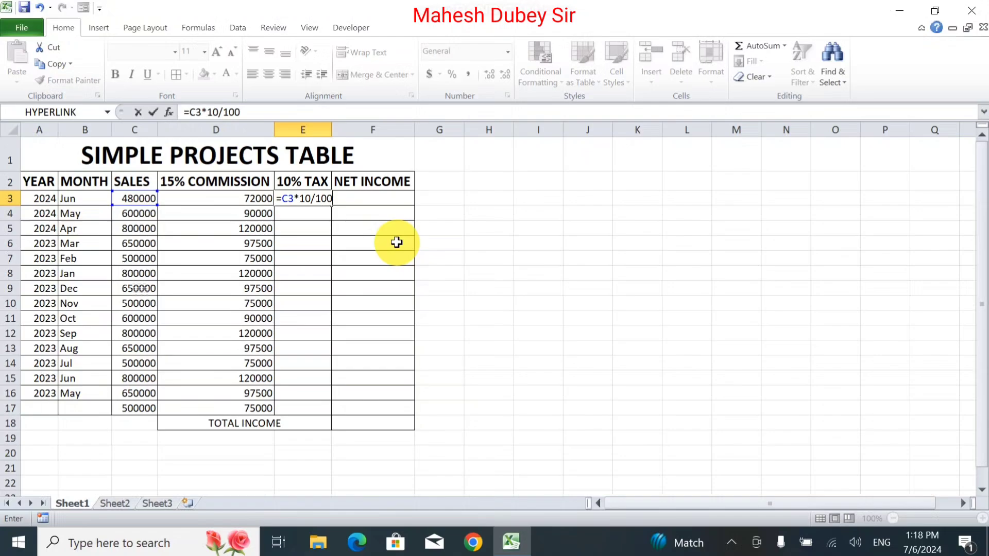
key(Return)
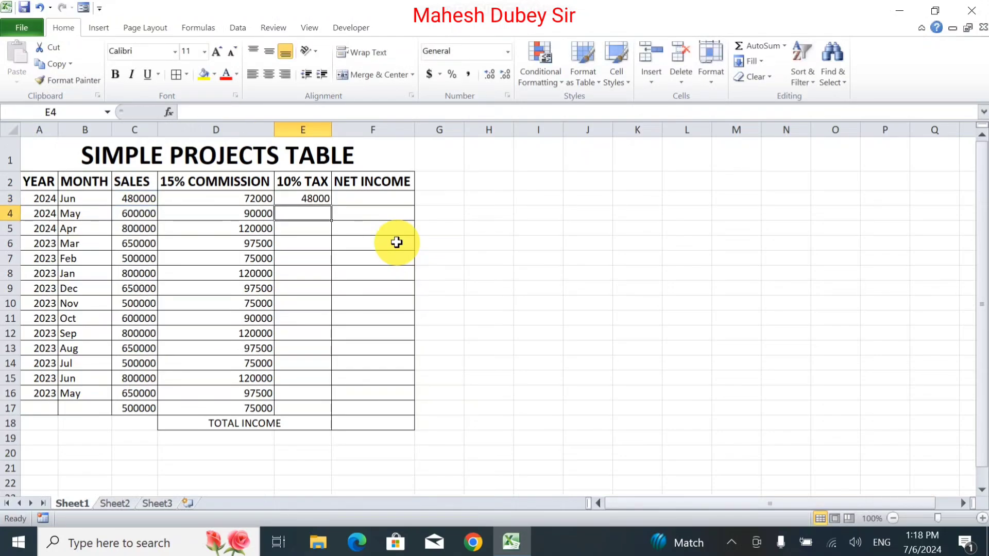
Enter the tax formula =C4*10% in E4 and fill it down to E17
text(=)
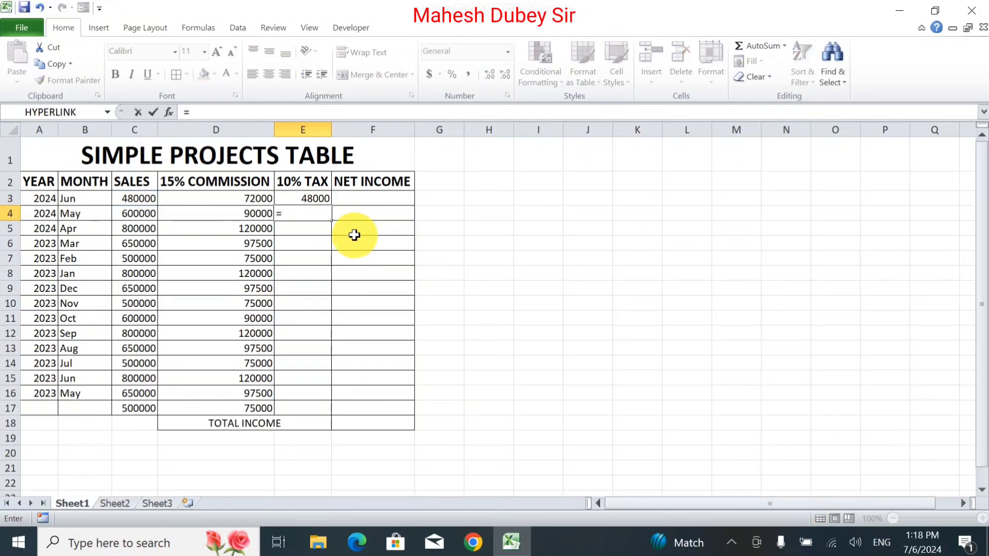
click(131, 213)
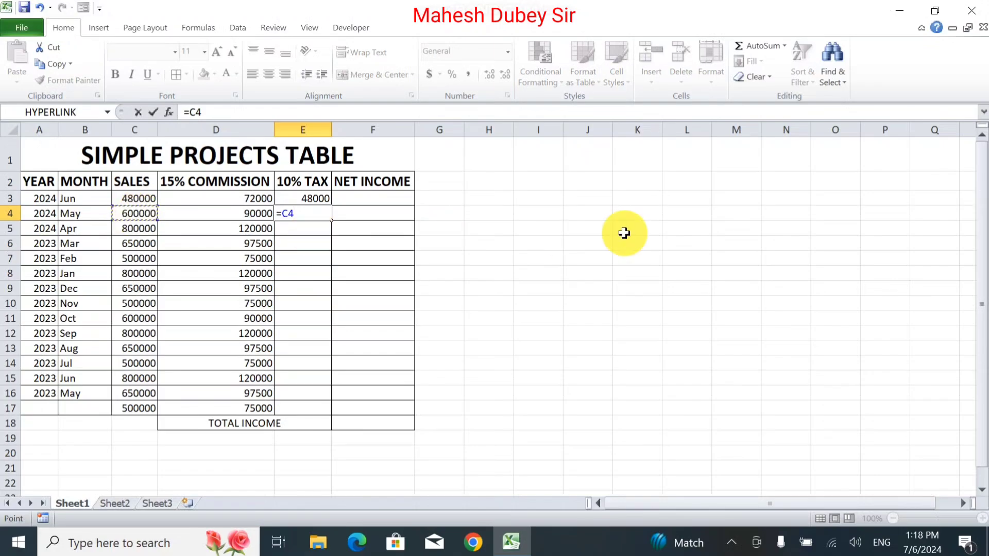
text(*)
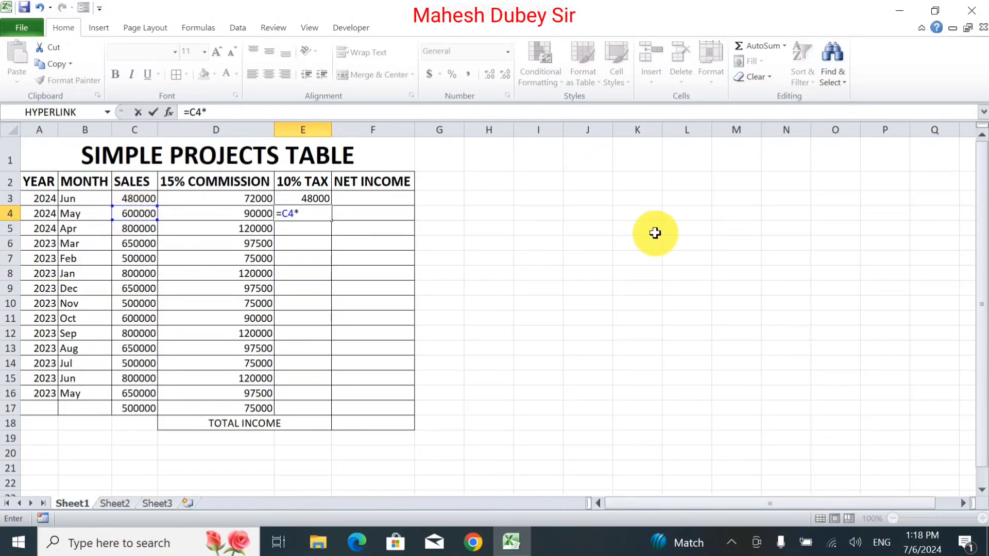
text(10%)
key(Return)
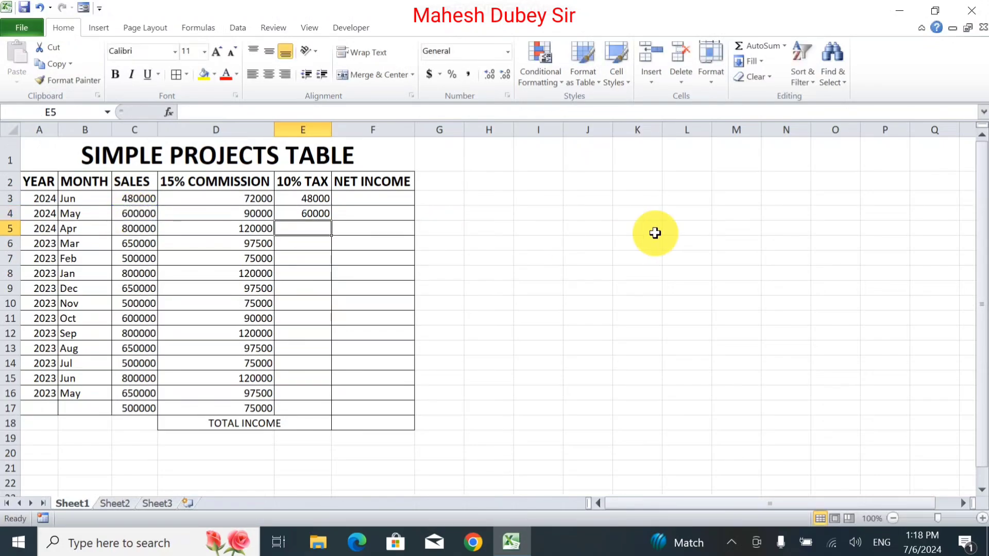
click(323, 213)
drag(331, 220, 317, 409)
Enter the net income formula =C3-D3-E3 in F3 and fill it down to F17
click(370, 198)
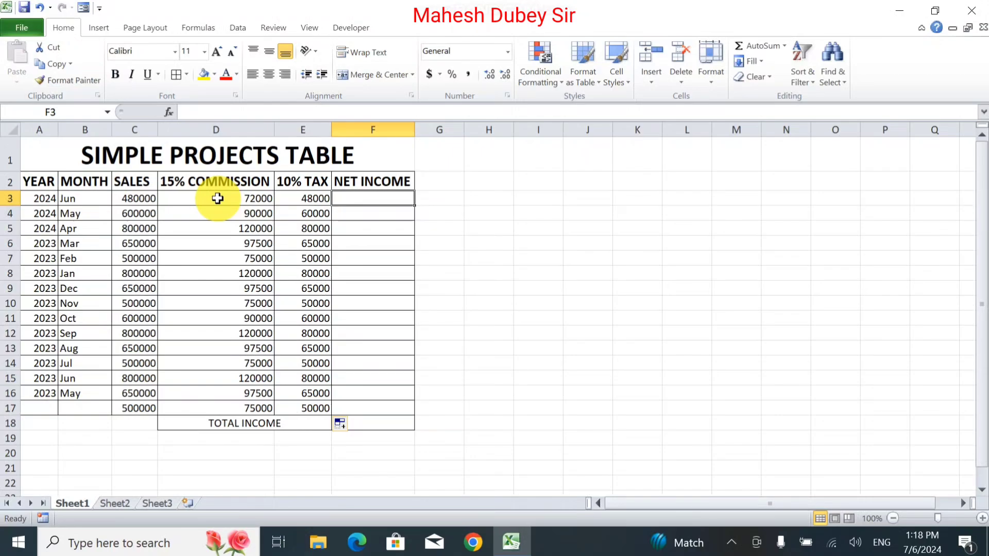
text(=)
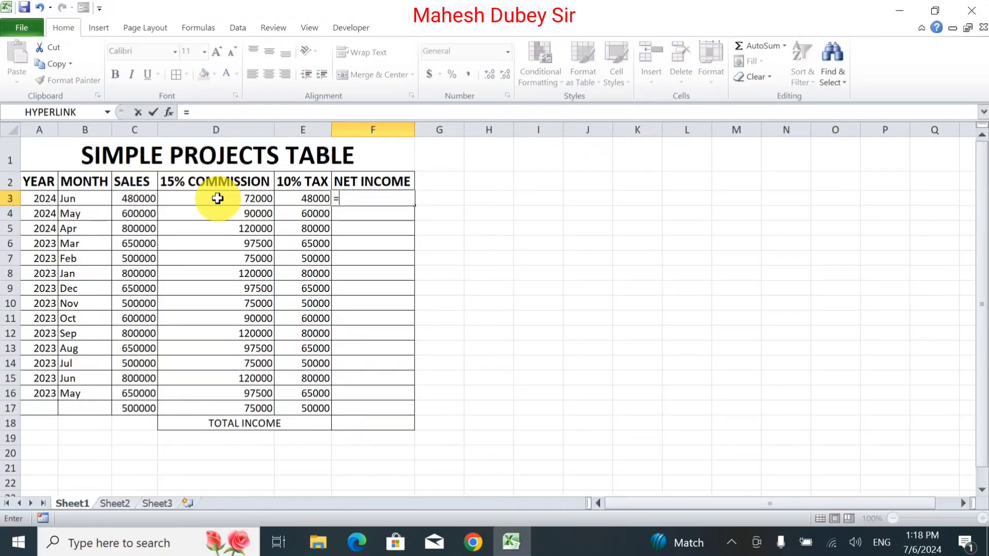
click(217, 199)
click(142, 201)
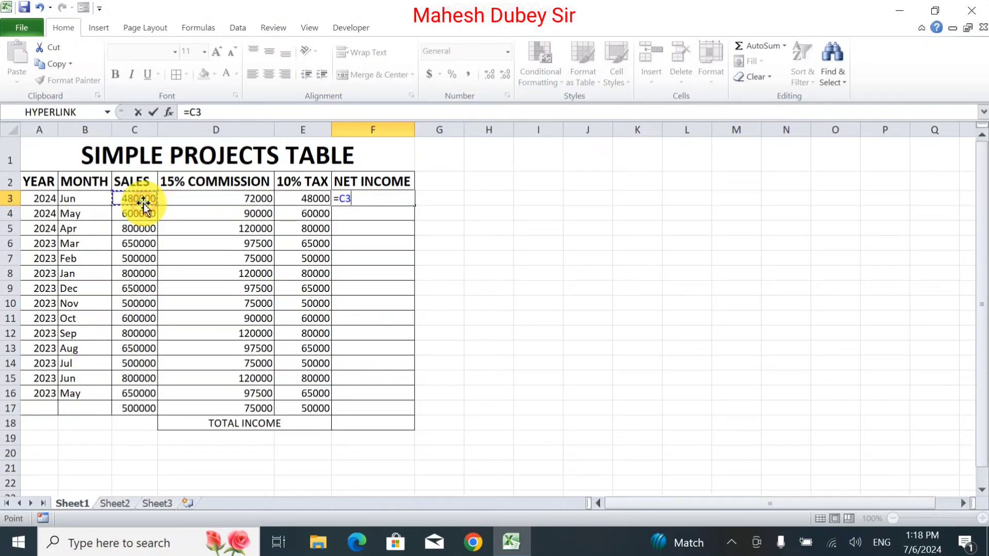
text(-)
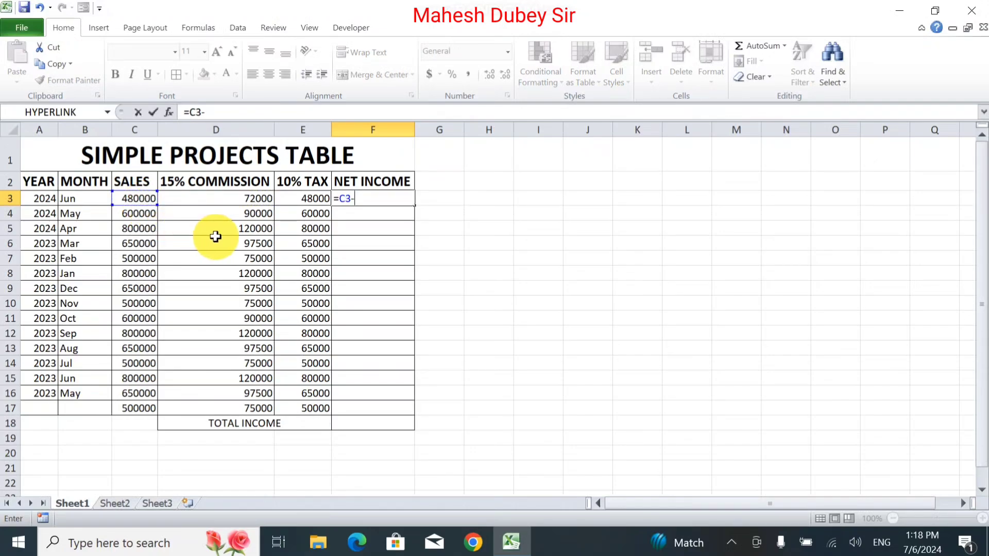
click(248, 196)
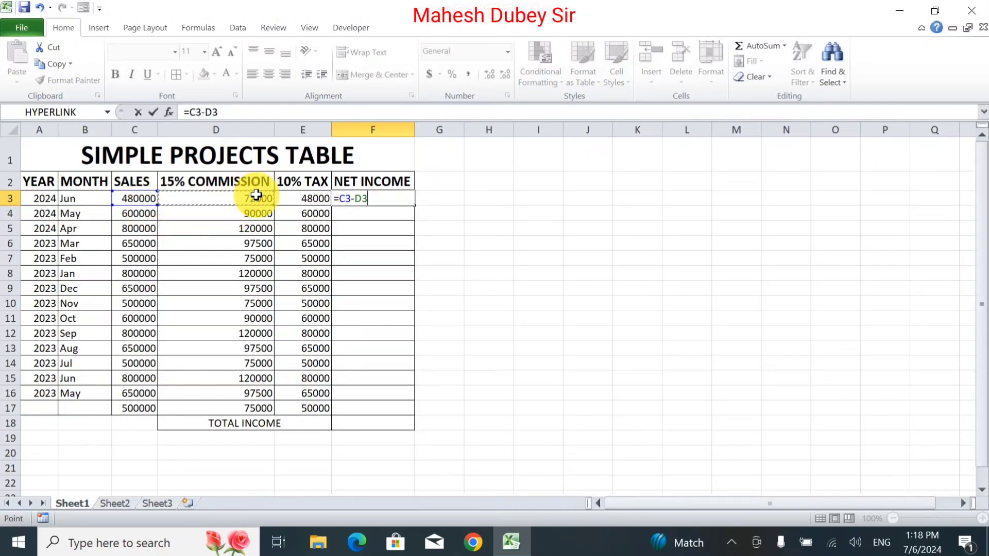
text(-)
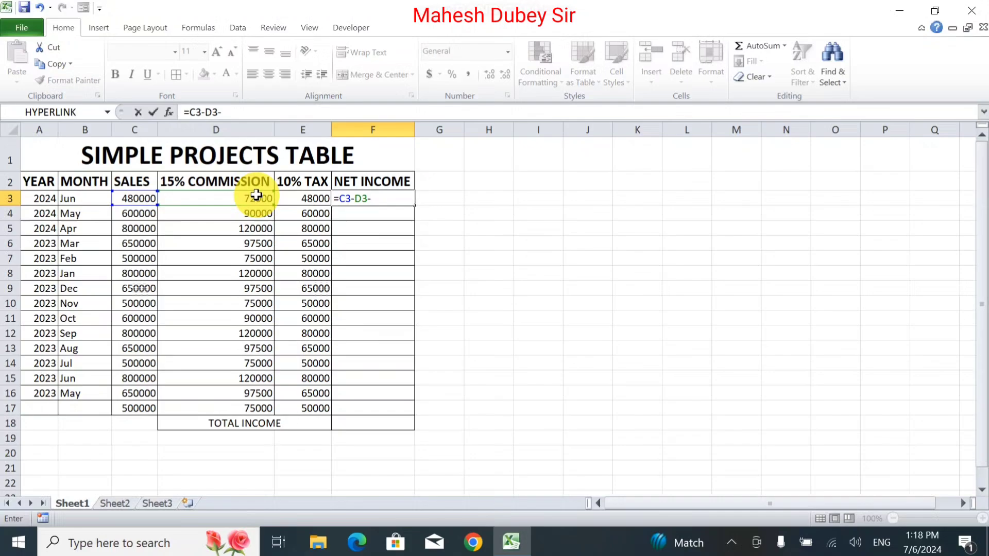
click(295, 196)
key(Return)
click(384, 198)
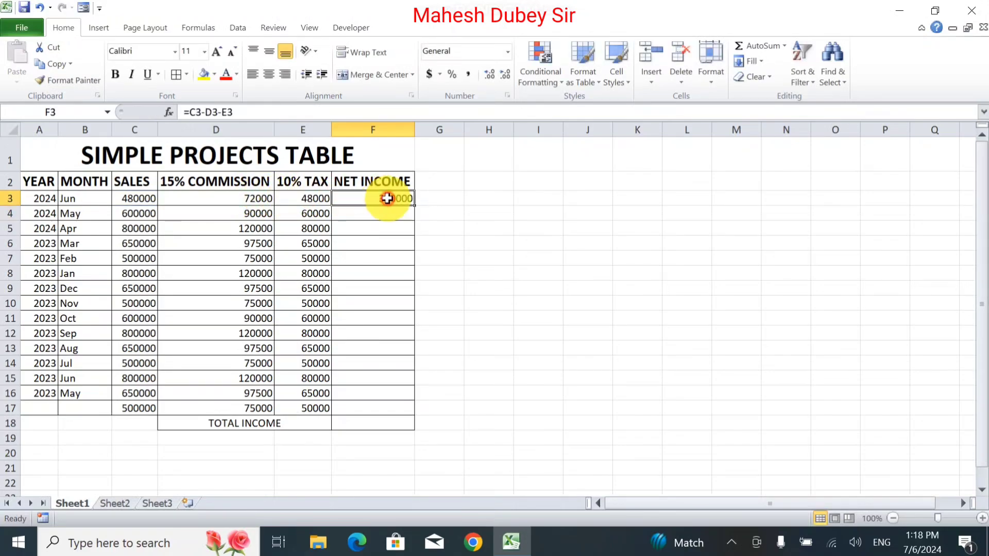
drag(412, 207, 386, 421)
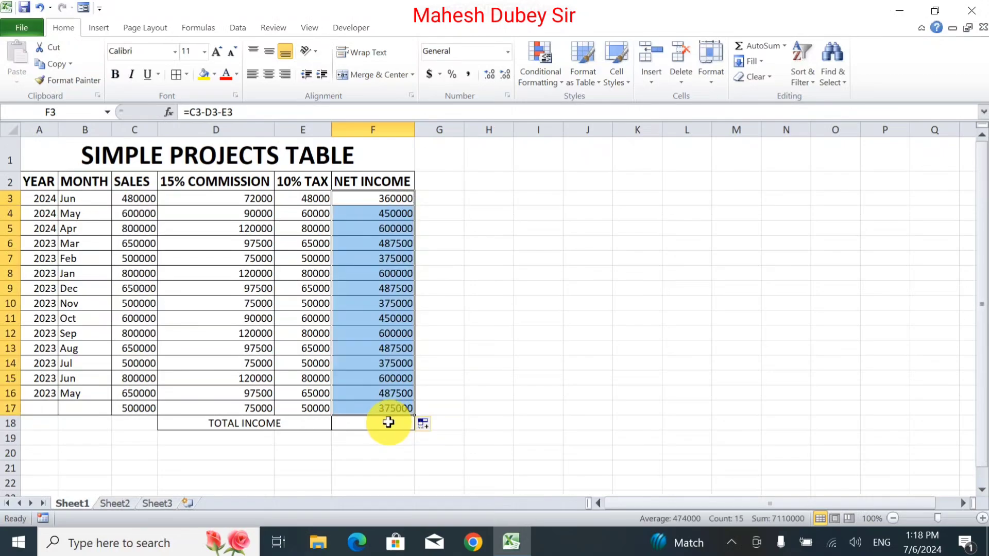
Try an AutoSum of the net income column in the total income cell F18, and delete it
click(386, 423)
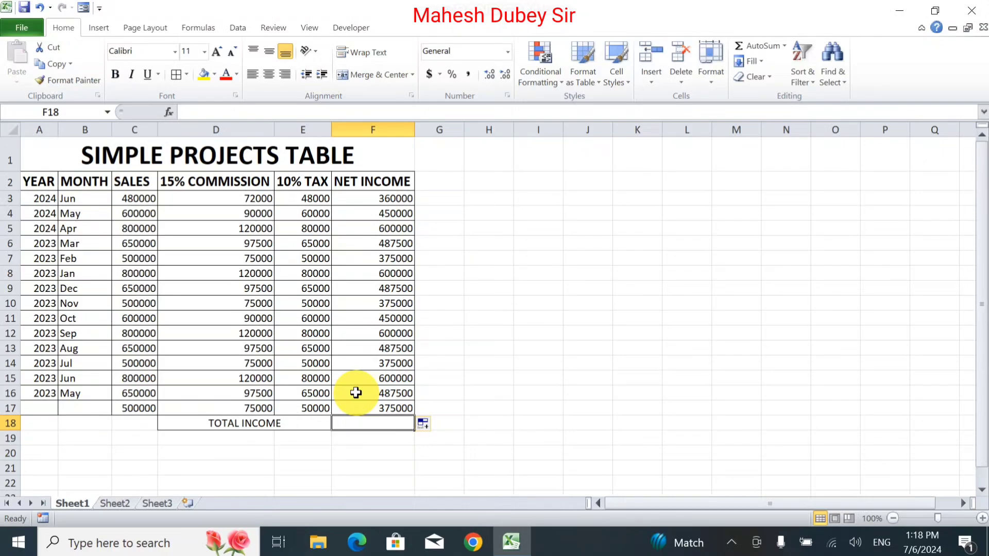
click(753, 44)
key(Return)
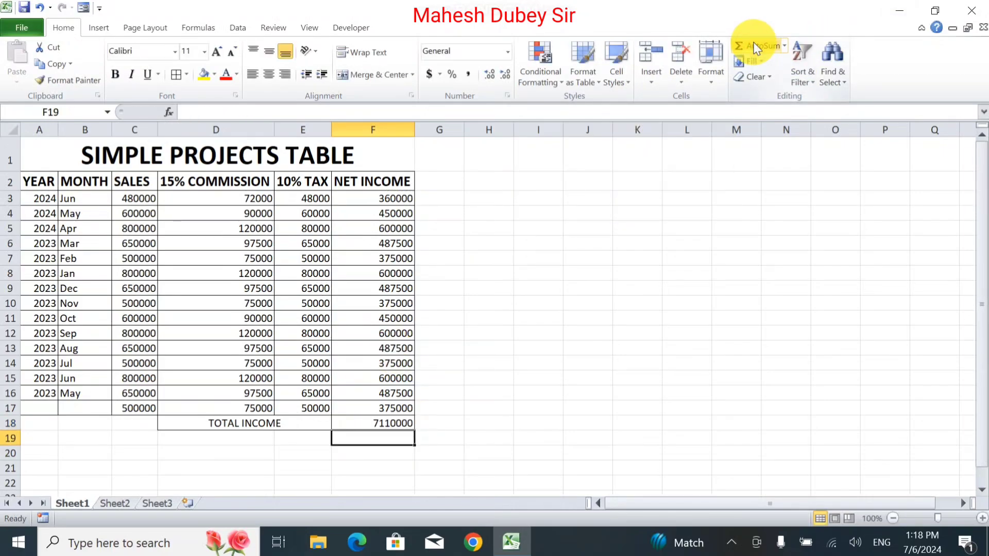
key(Up)
key(Delete)
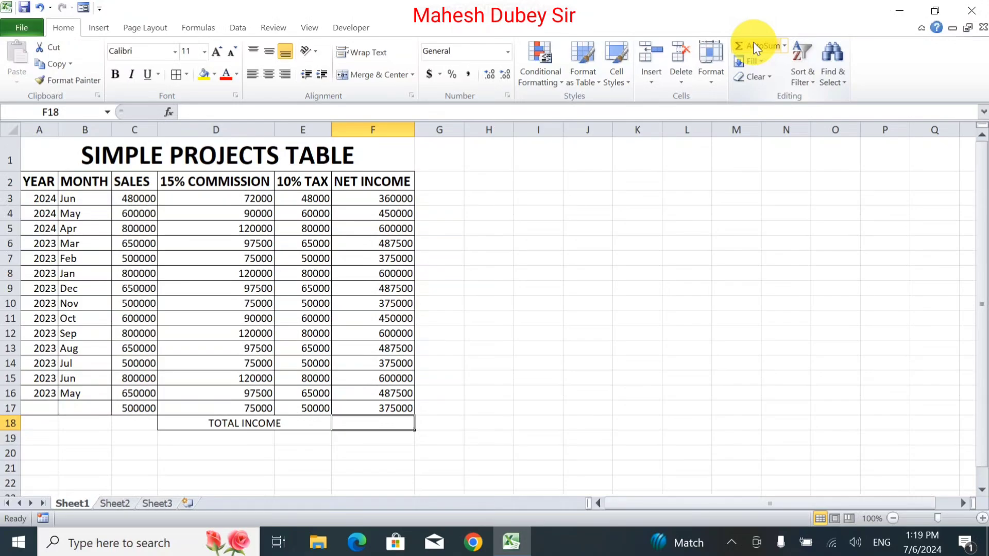
Total the net income values F3:F17 in F18 with AutoSum
click(754, 44)
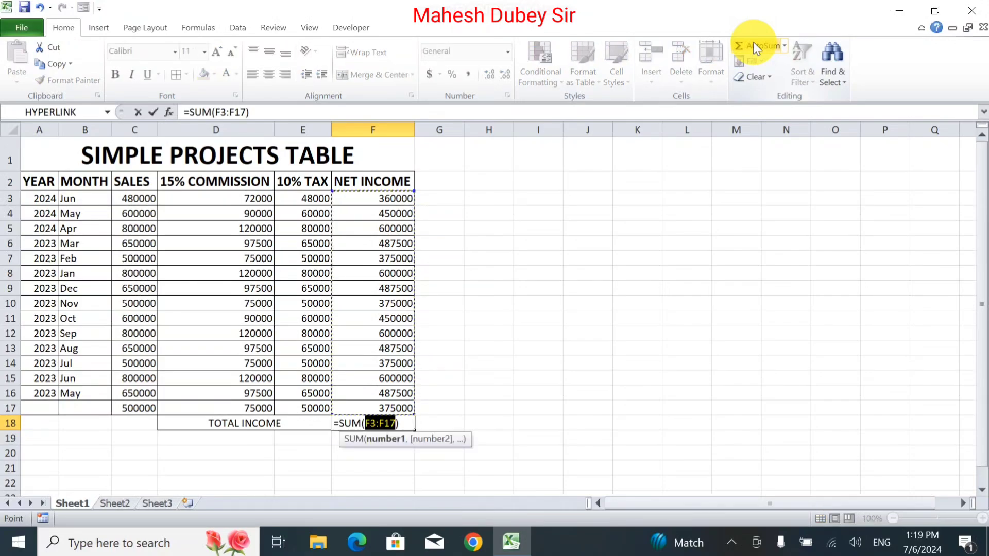
key(Return)
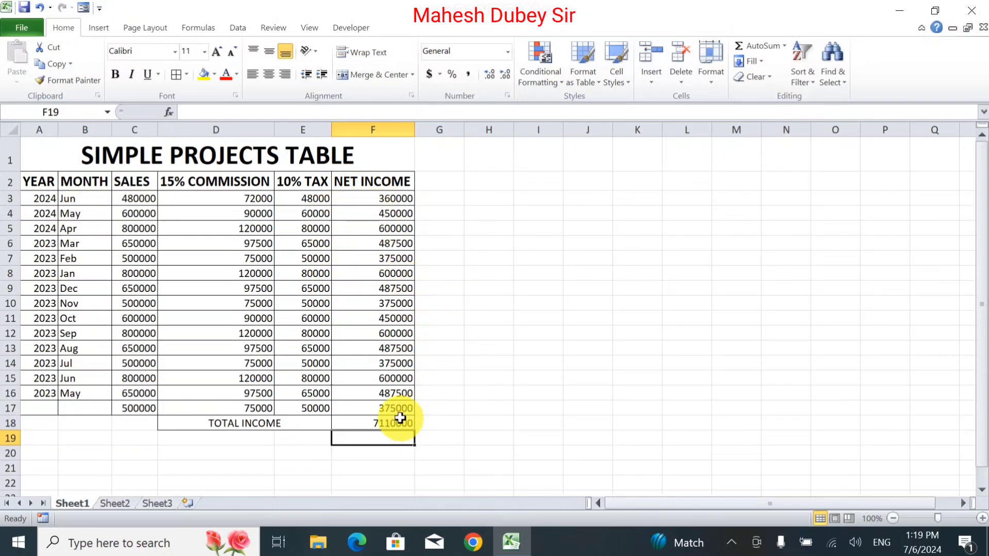
Fill the TOTAL INCOME label cell and the header row A2:F2 with light grey
click(283, 423)
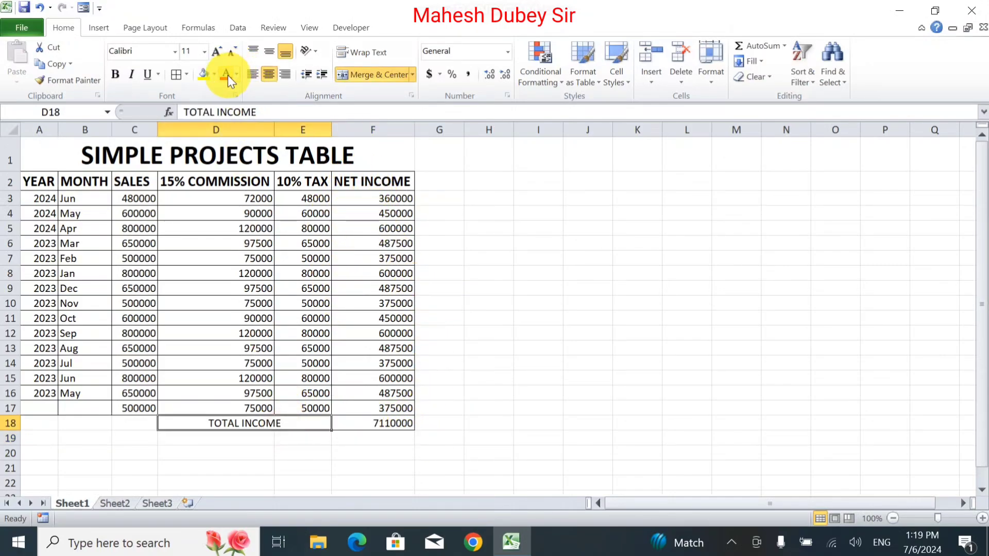
click(215, 73)
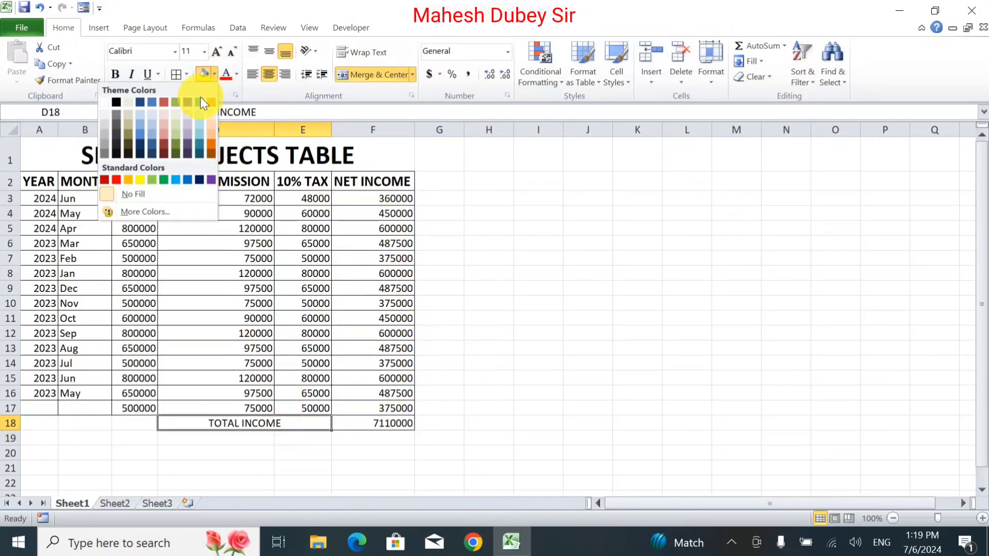
click(105, 126)
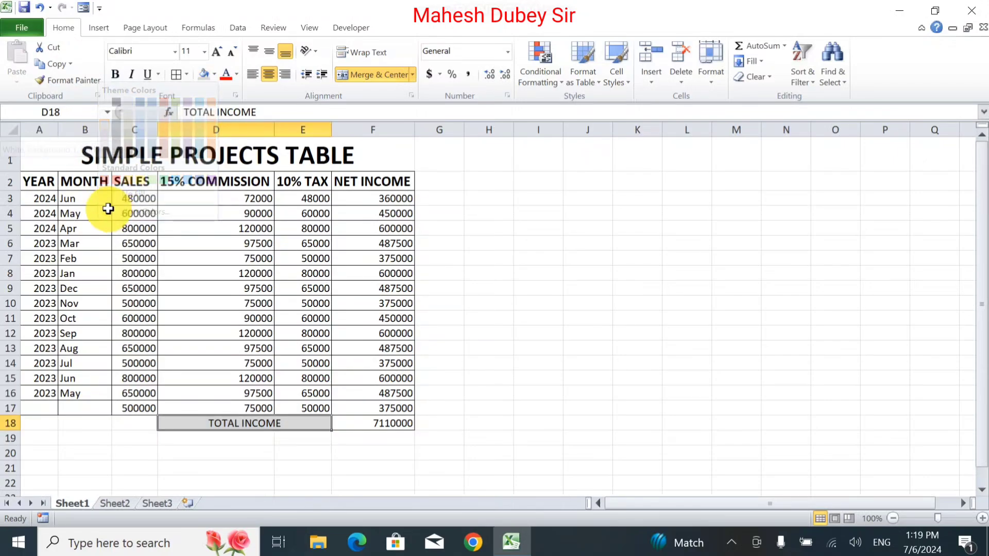
click(55, 184)
drag(55, 184, 386, 184)
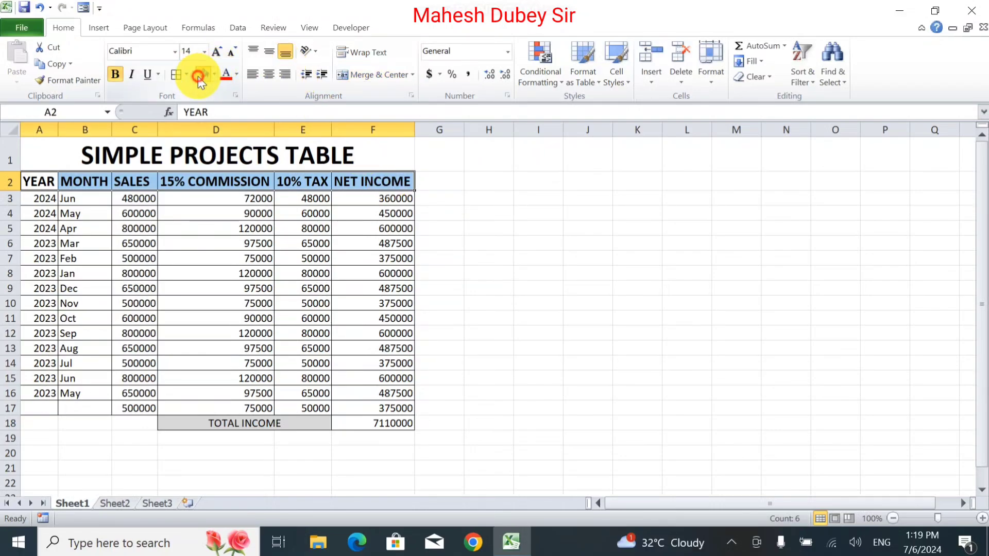
click(200, 76)
Fill the merged SIMPLE PROJECTS TABLE title cell with the standard light green colour
click(161, 151)
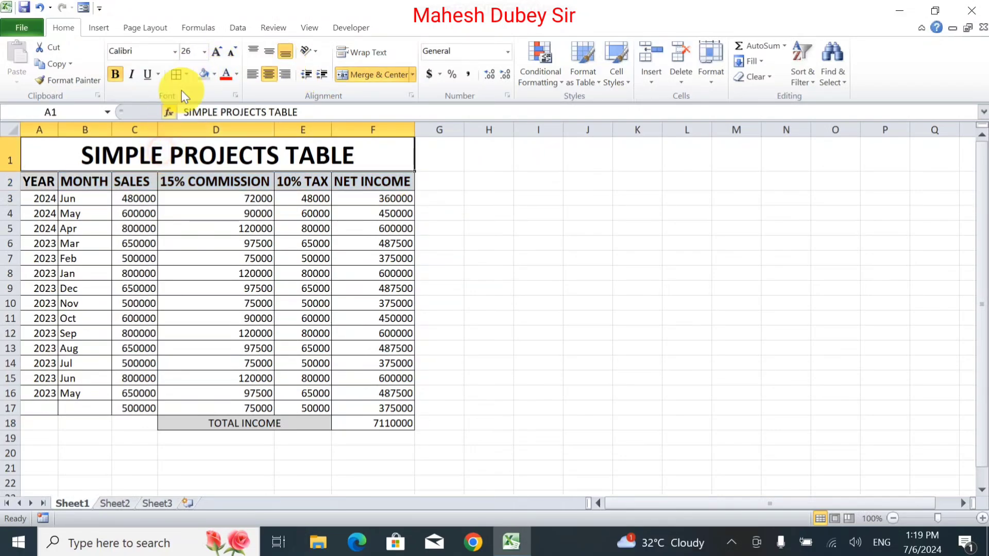
click(214, 73)
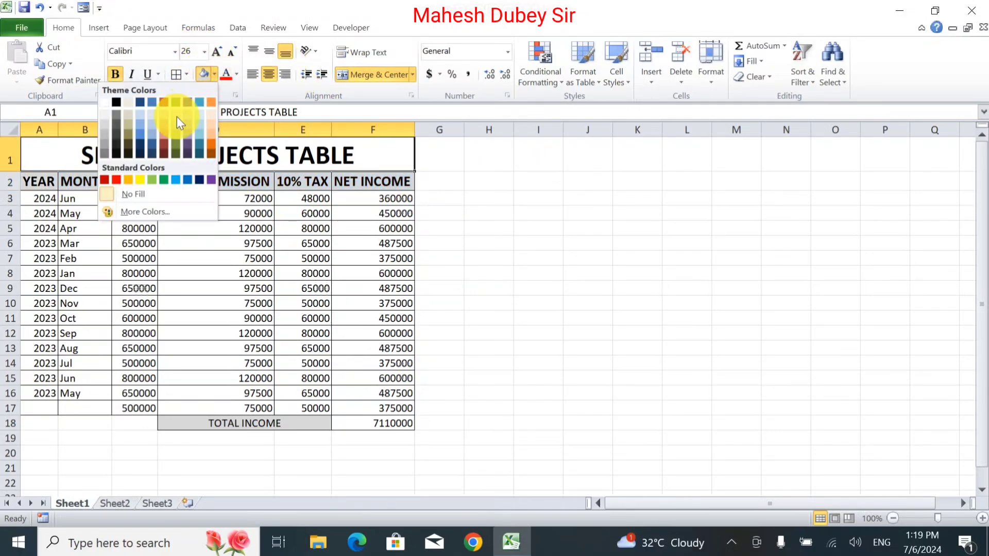
click(148, 179)
click(216, 199)
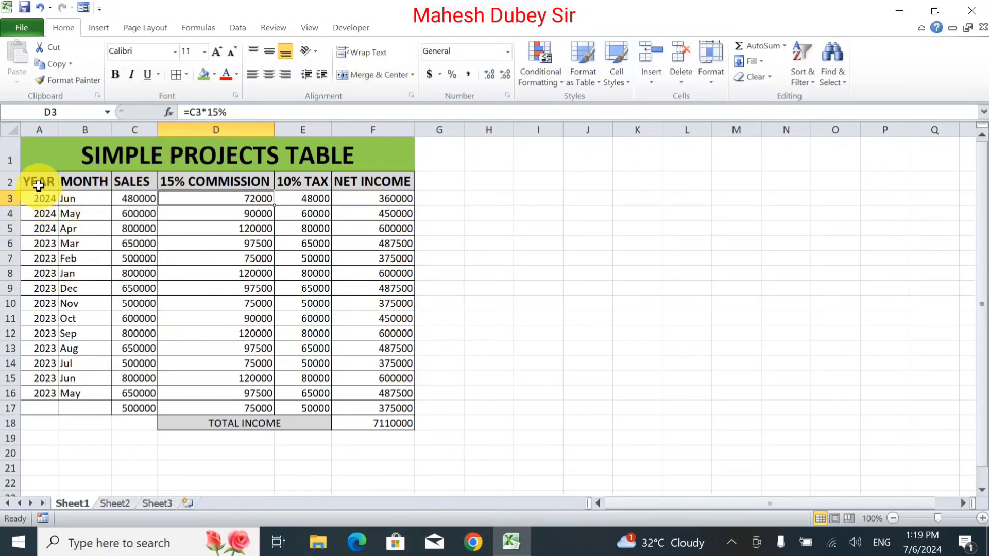
Fill the year cells A3:A16 with a light orange theme colour
drag(41, 197, 44, 393)
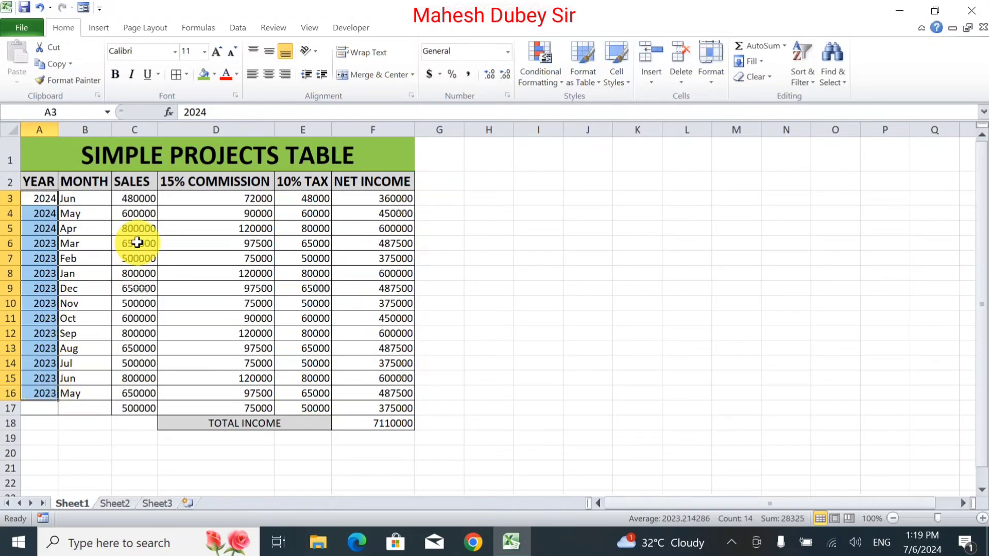
click(215, 74)
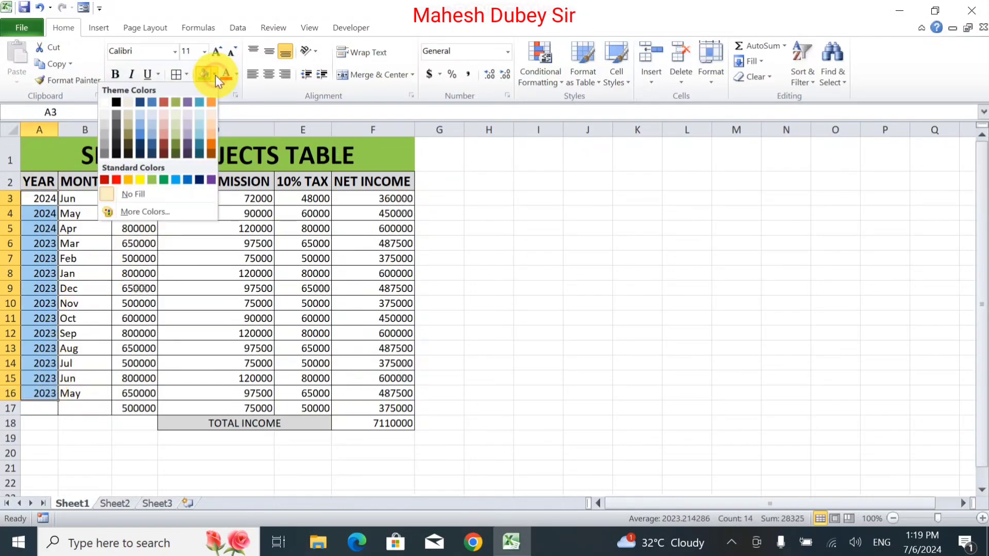
click(210, 128)
click(222, 248)
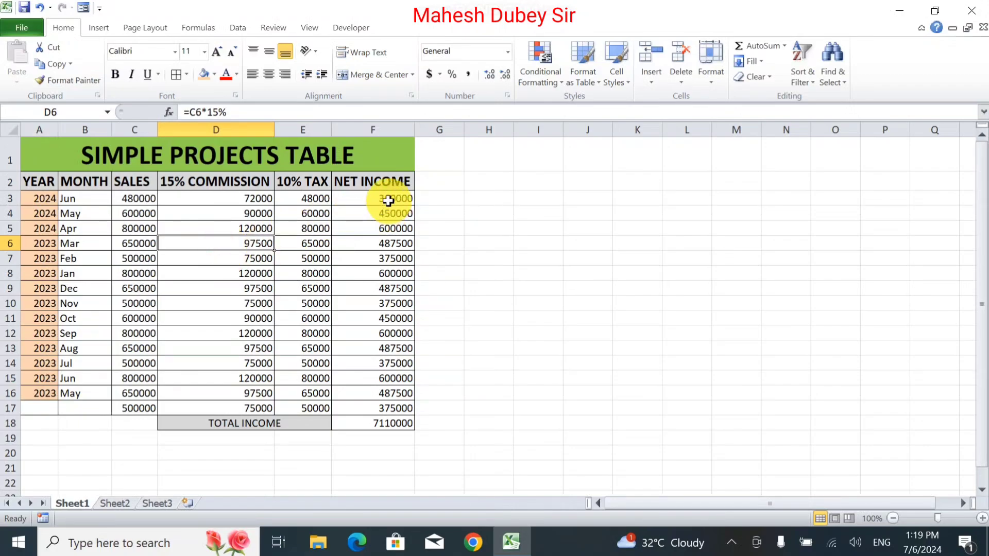
Fill the total income value cell F18 with the same light orange as the year cells
drag(387, 199, 398, 422)
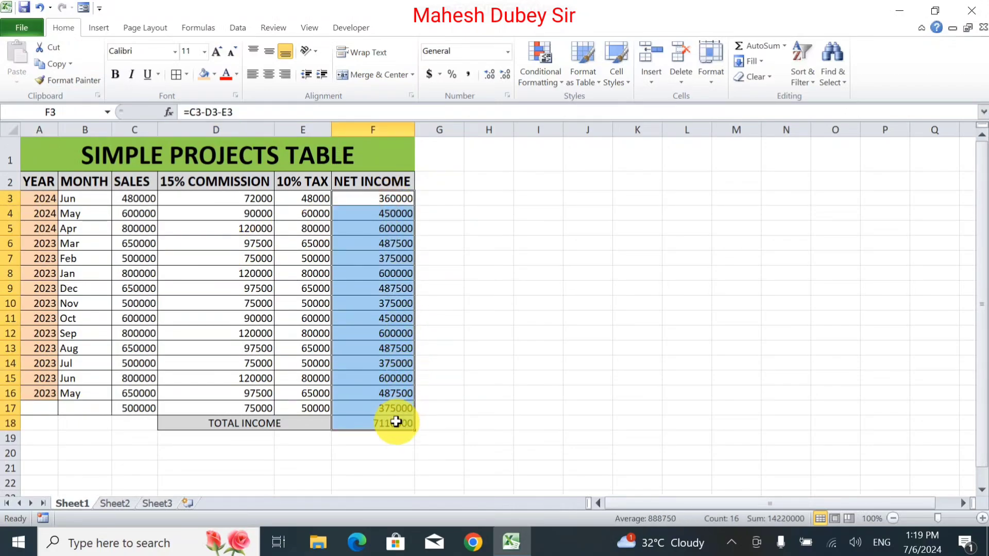
click(372, 426)
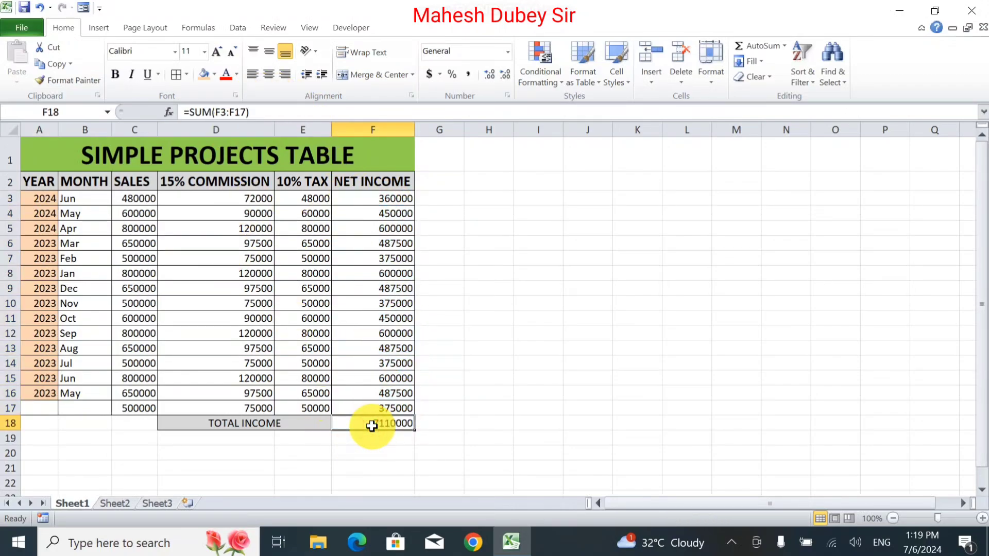
click(206, 77)
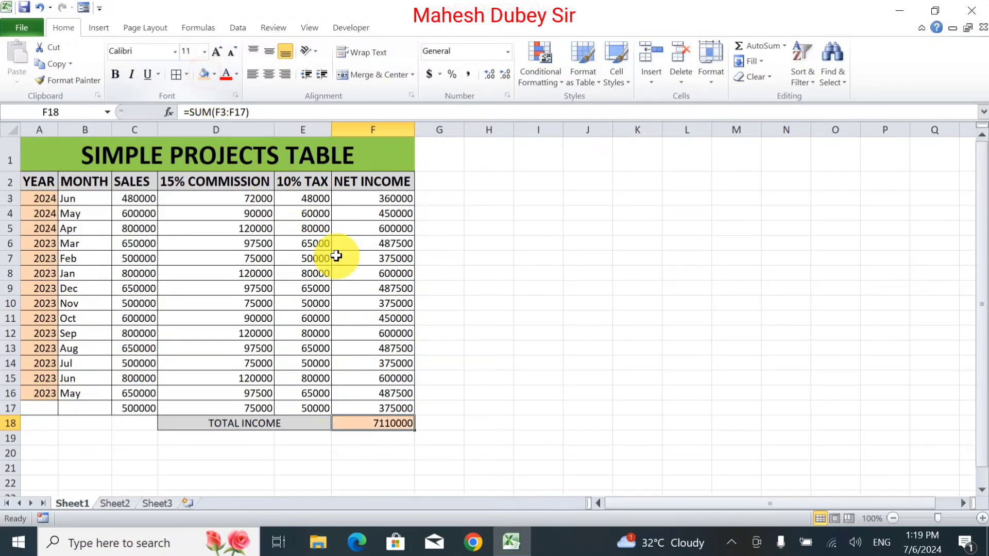
click(374, 197)
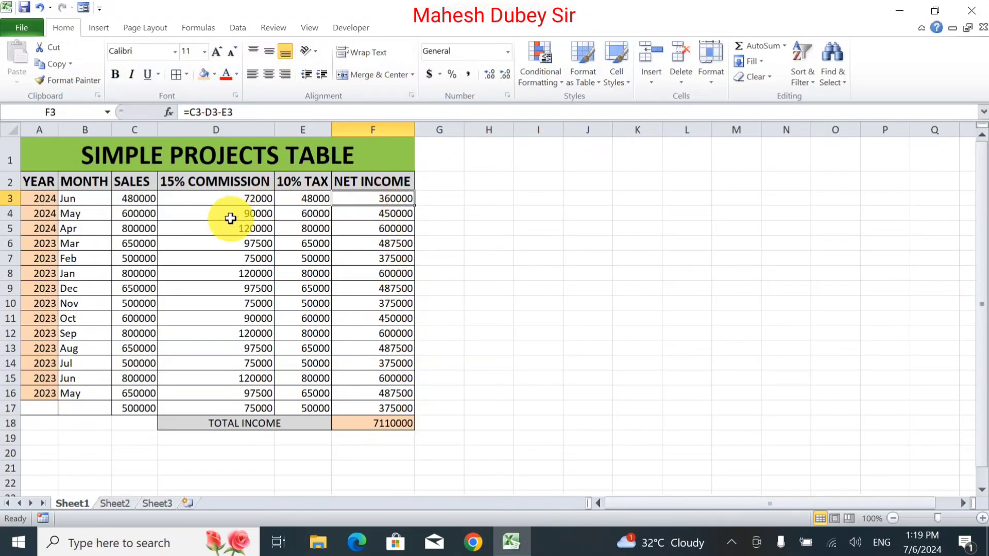
click(179, 231)
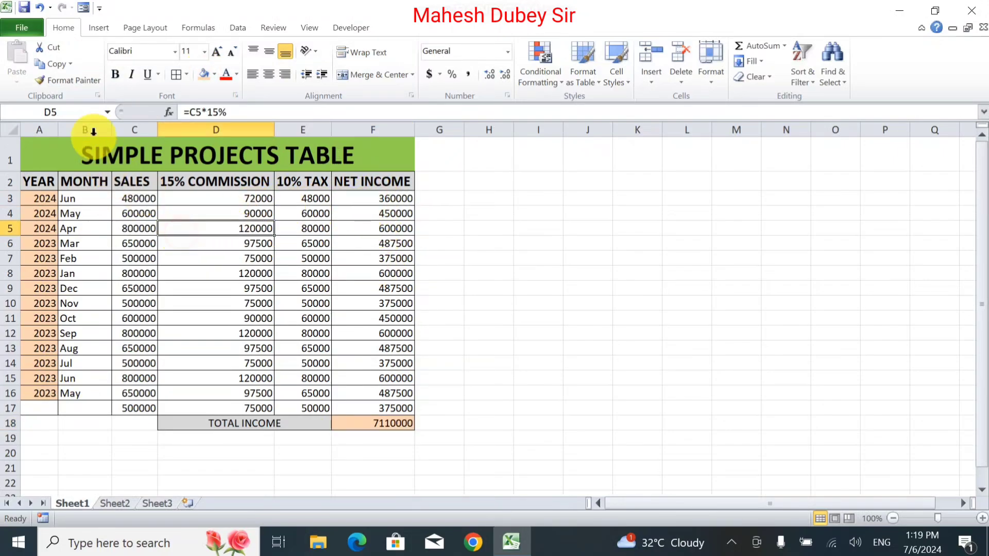
Open the print preview of the projects table sheet and enlarge it to the page
click(17, 26)
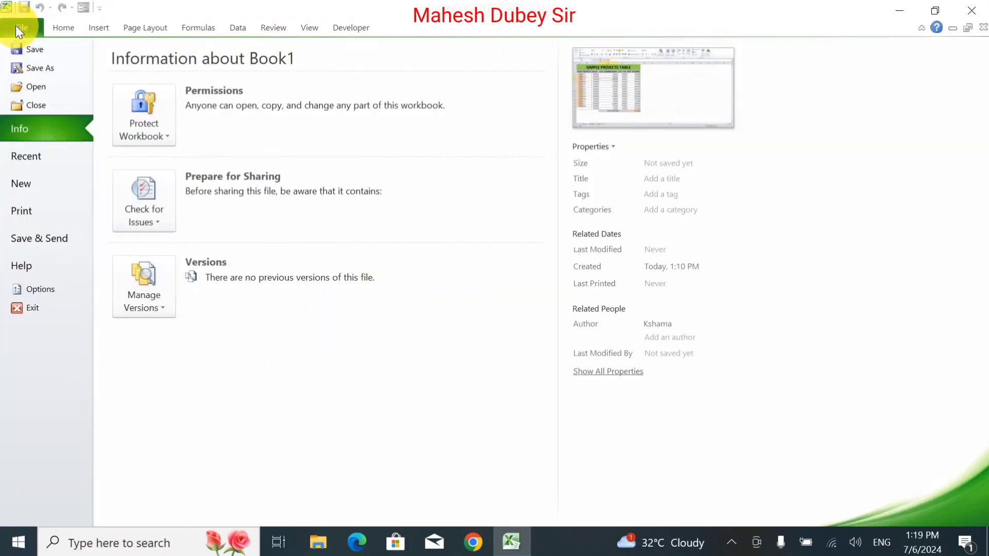
click(42, 207)
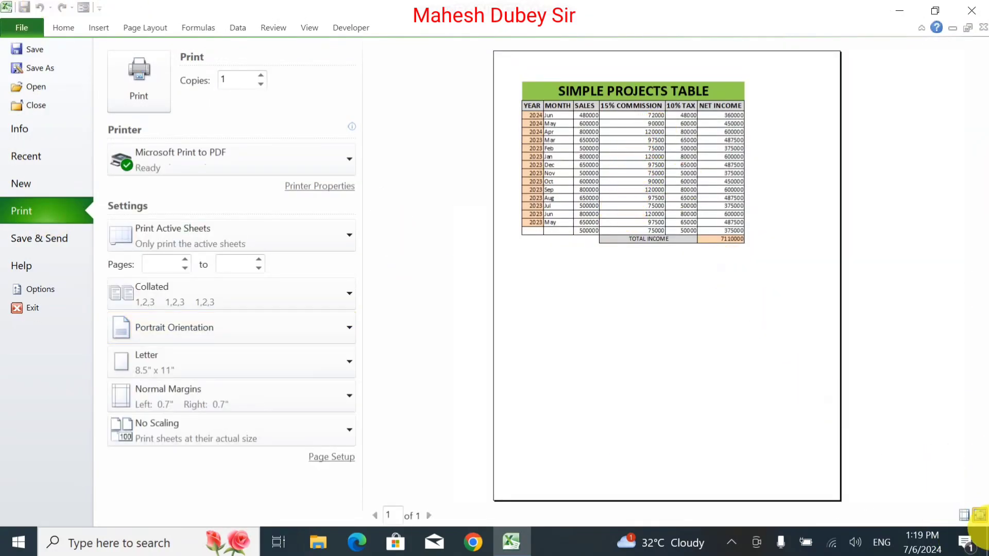
click(979, 515)
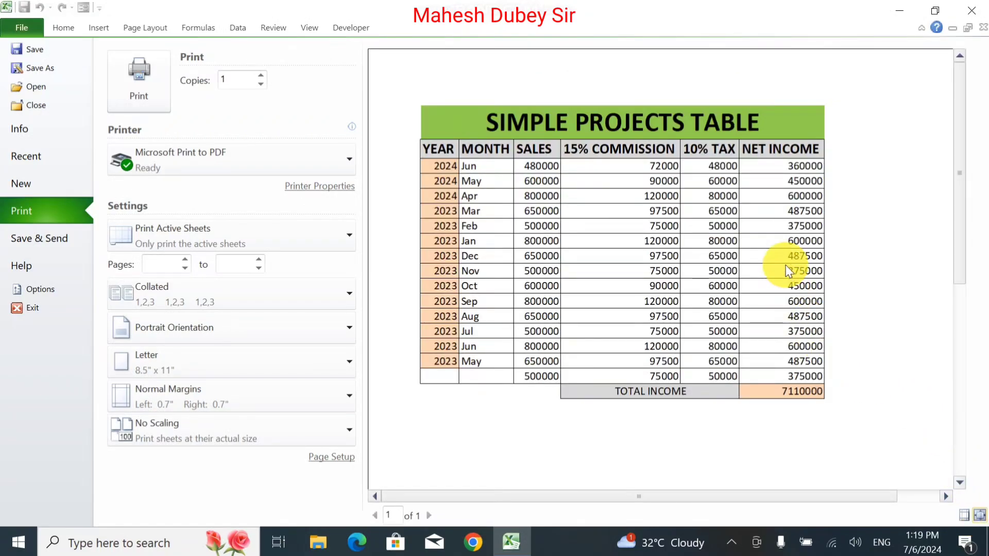